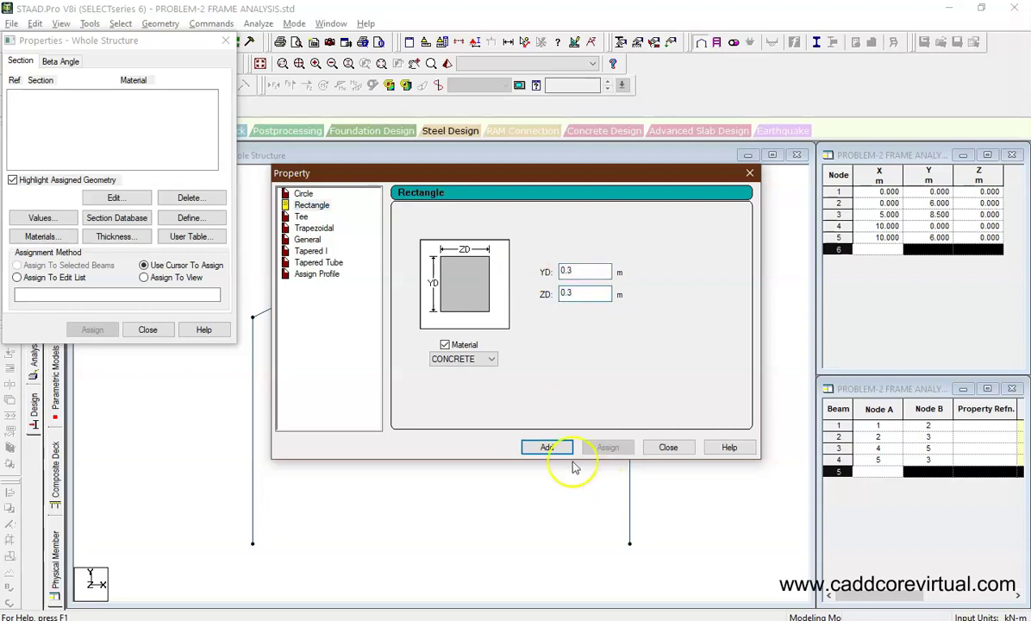
Step: Add a 0.3 m by 0.3 m rectangular concrete section and assign it to all four frame members
click(547, 447)
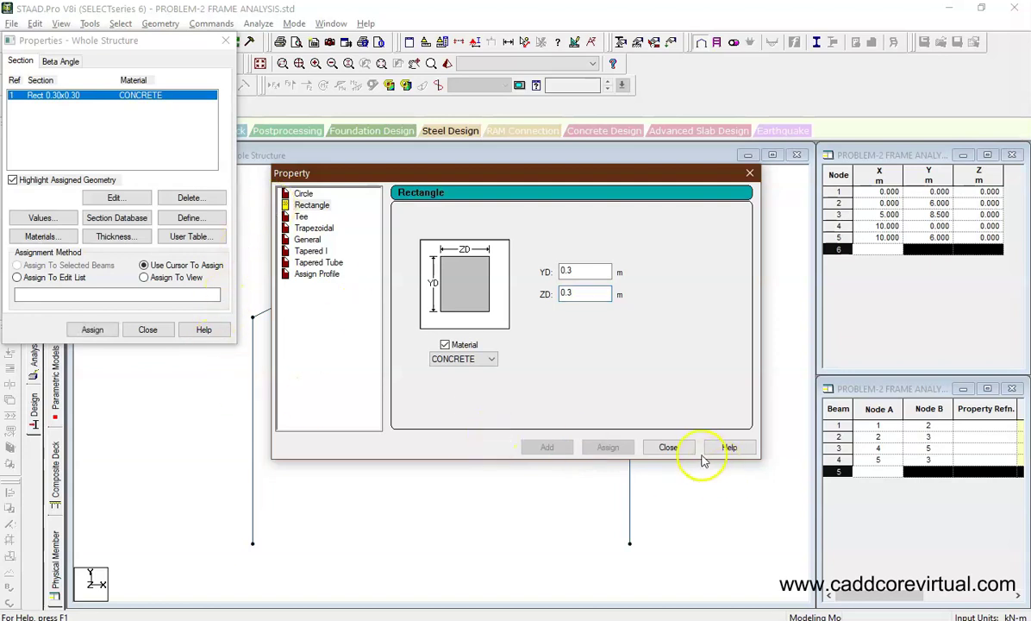
click(668, 447)
drag(680, 230, 178, 536)
click(91, 330)
click(172, 226)
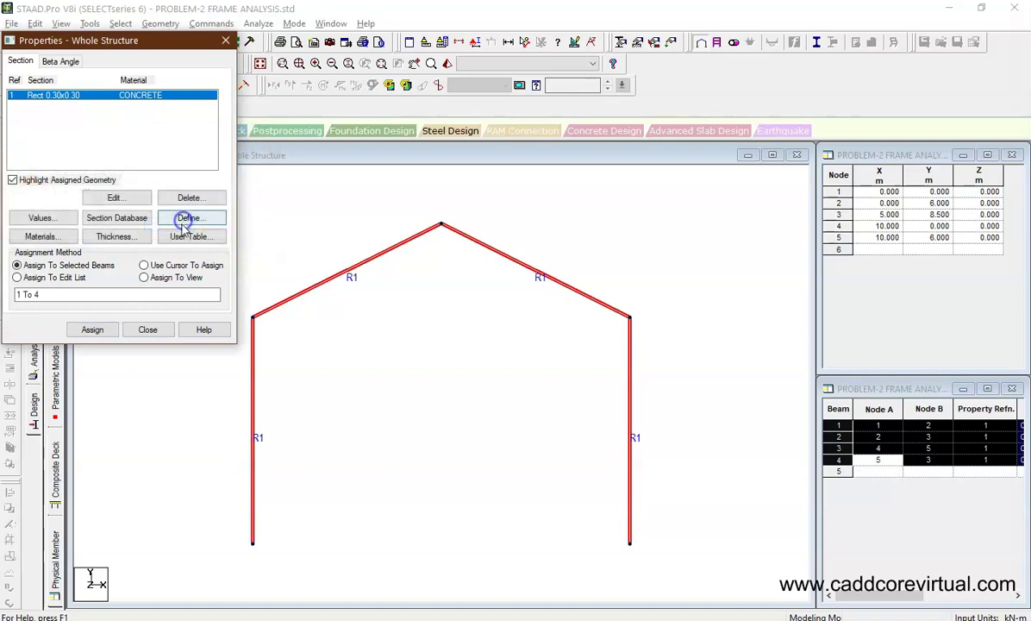
click(144, 331)
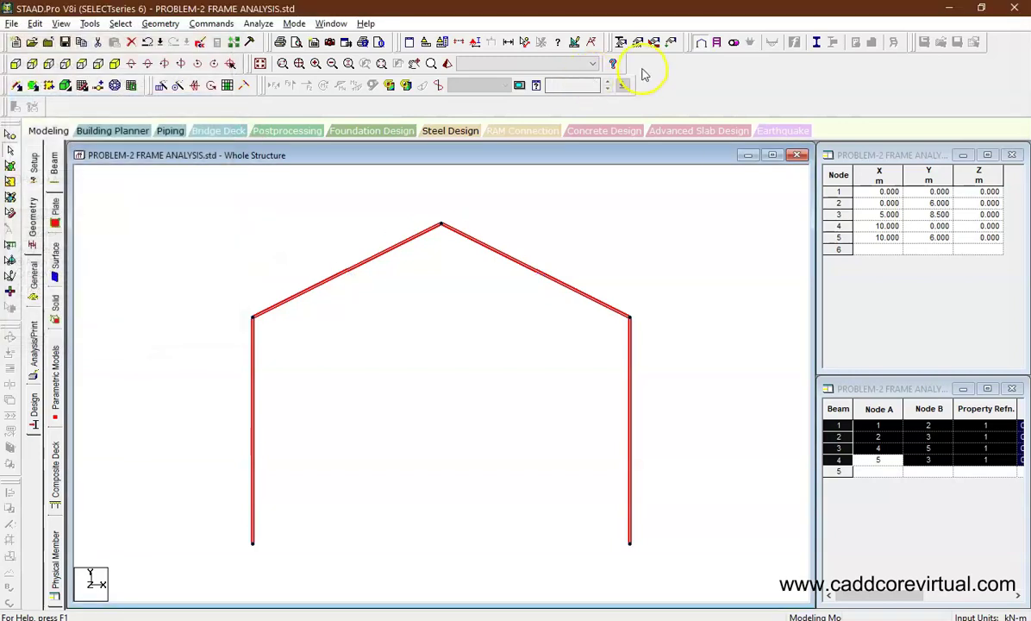
Step: Create a fixed support for the structure
click(638, 45)
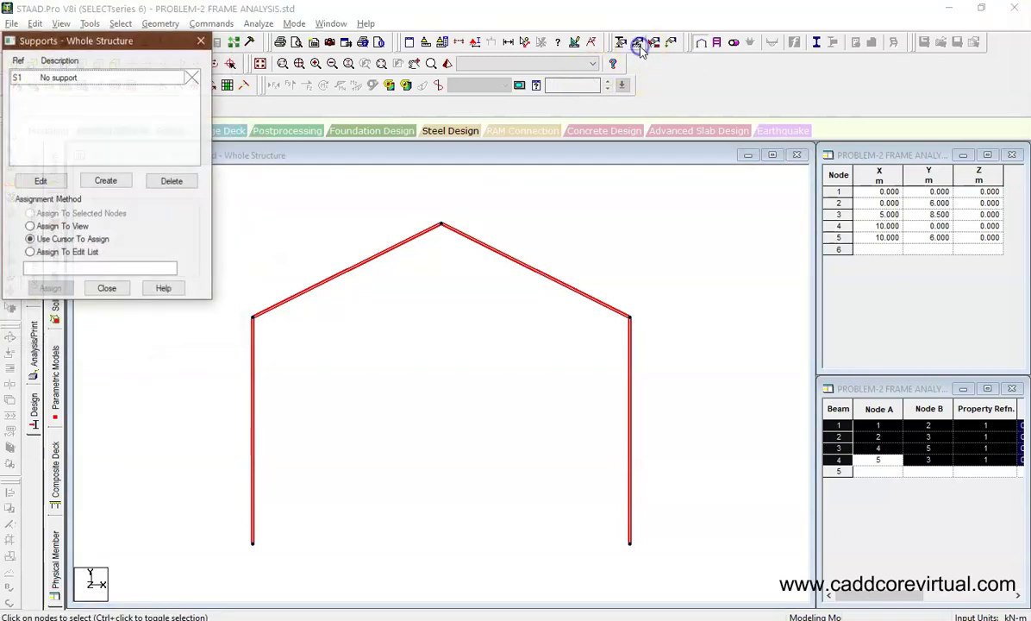
click(106, 181)
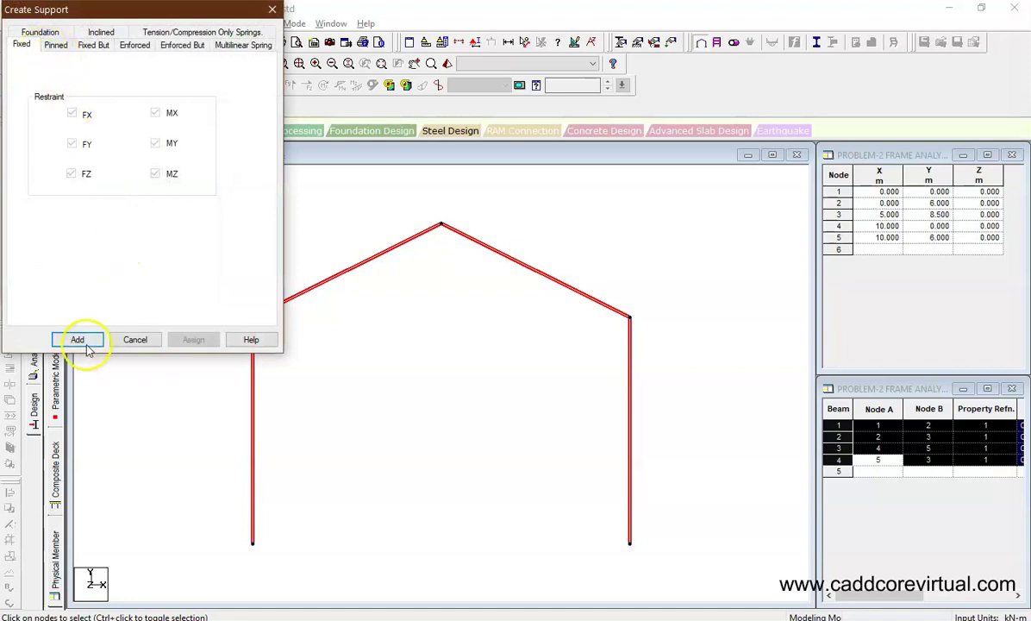
click(85, 344)
Step: Assign the fixed support to the base nodes of both columns
click(53, 94)
drag(183, 547, 659, 560)
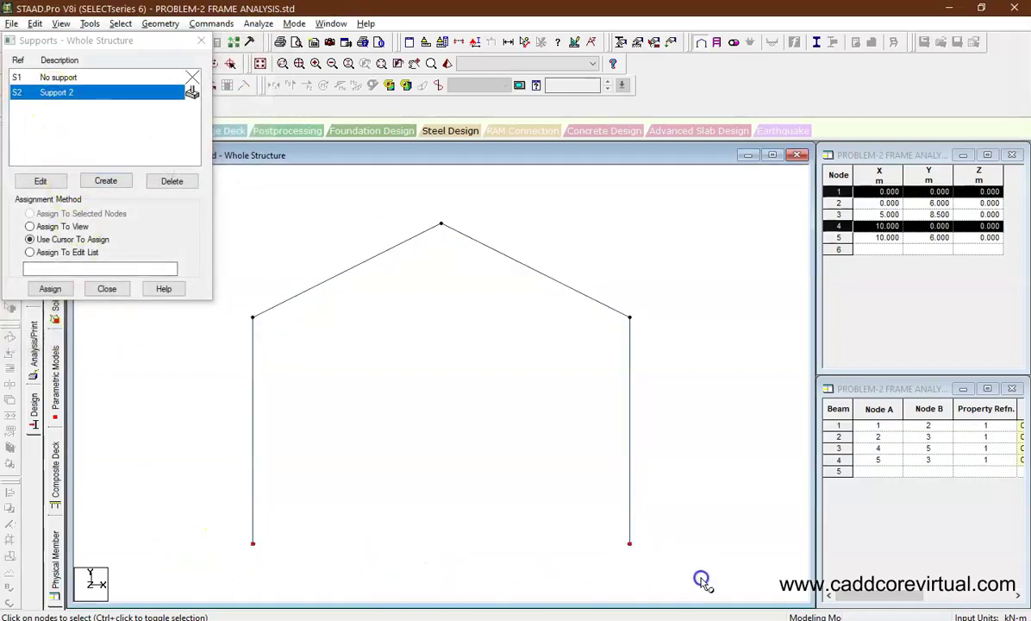
click(66, 288)
click(164, 198)
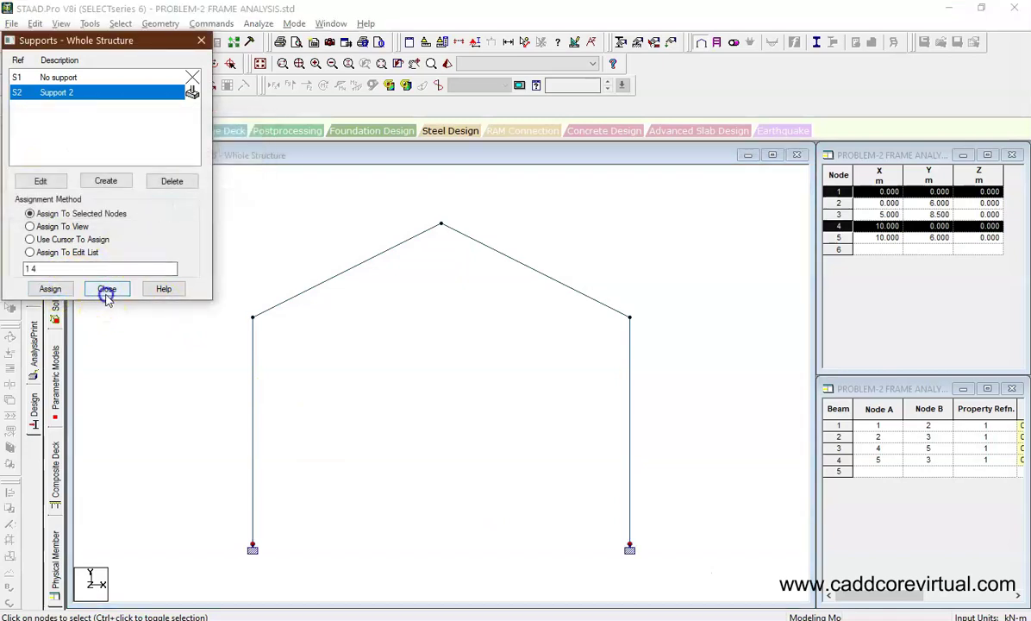
click(107, 289)
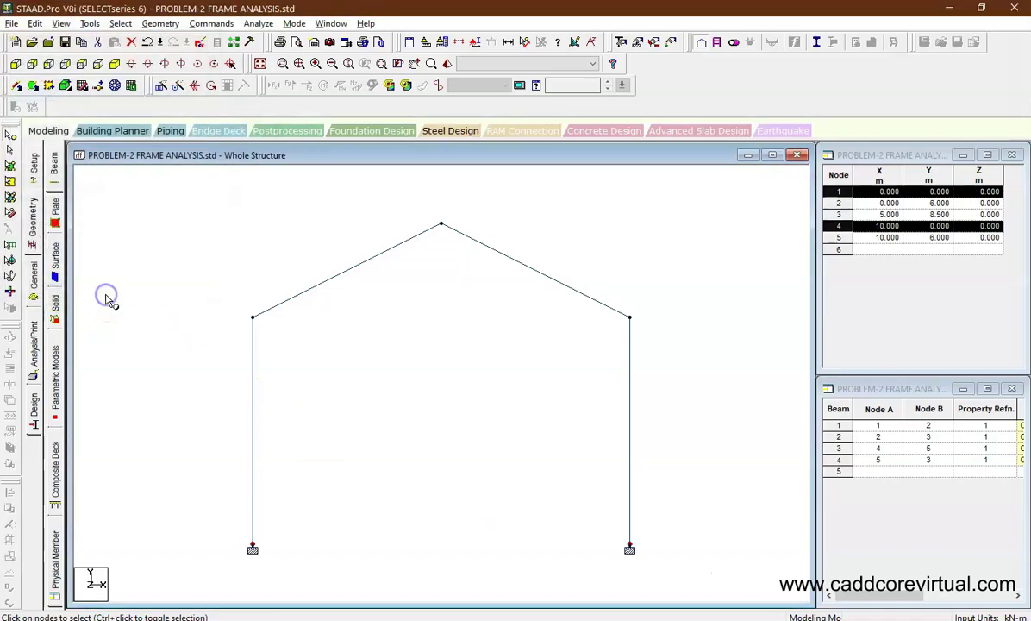
Step: Create a primary load case titled DL with the Dead loading type
click(671, 44)
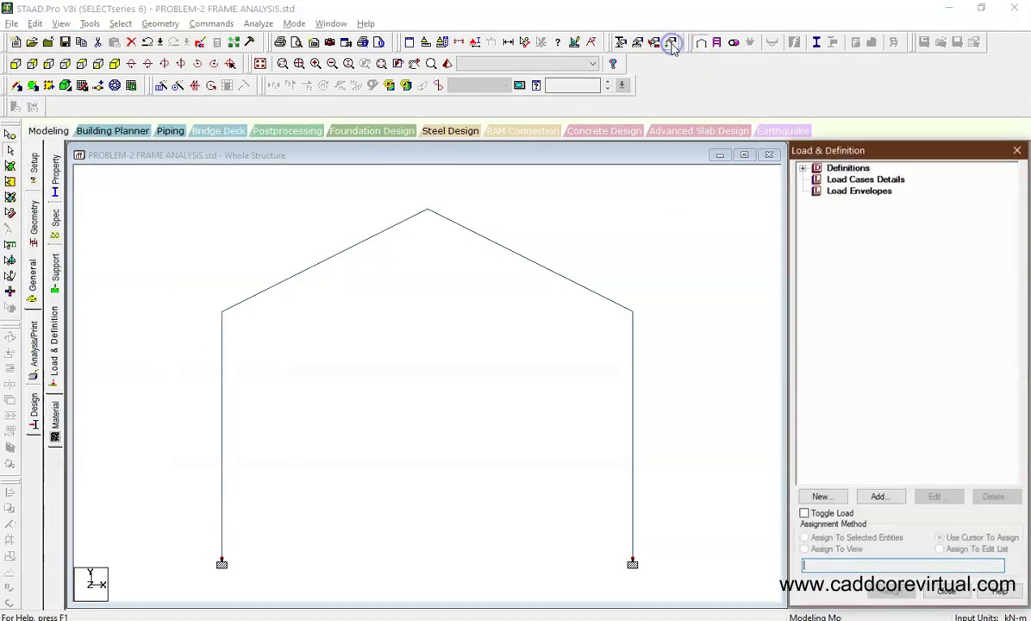
click(857, 180)
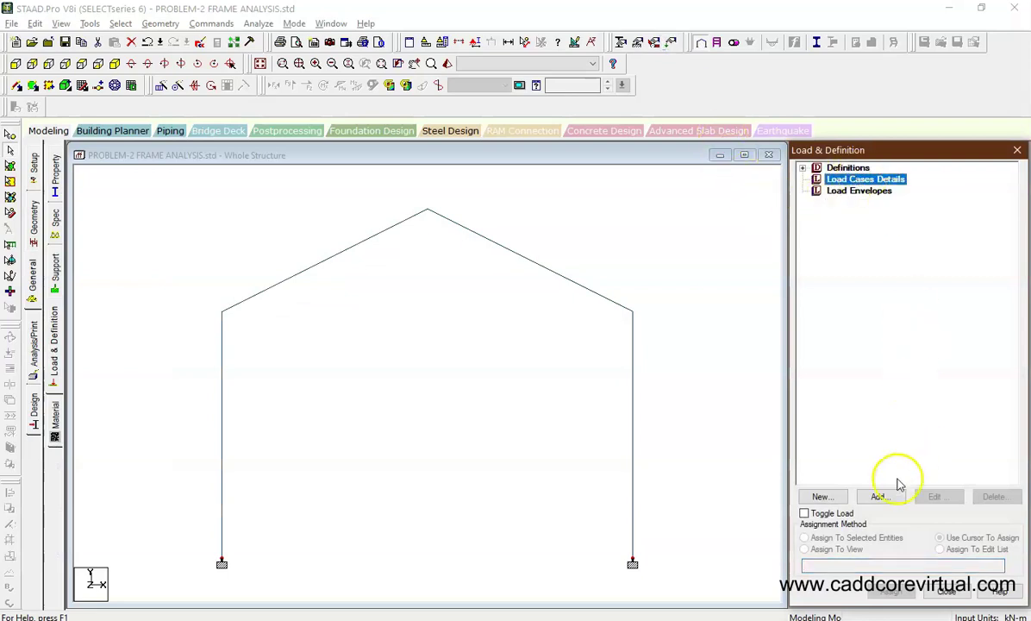
click(878, 497)
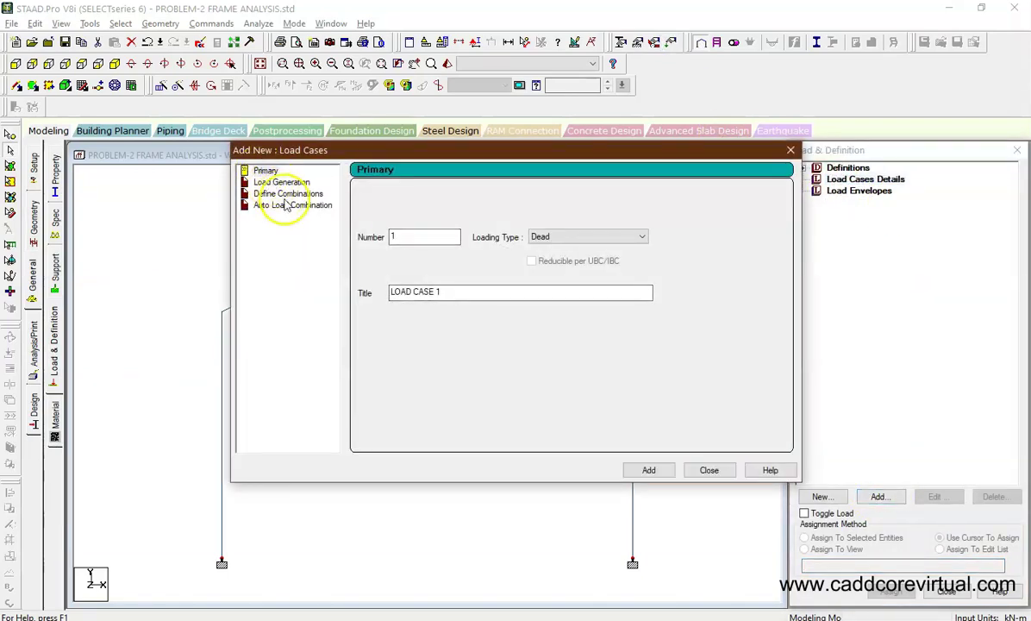
drag(456, 295, 312, 291)
text(DL)
click(560, 234)
click(562, 235)
click(649, 470)
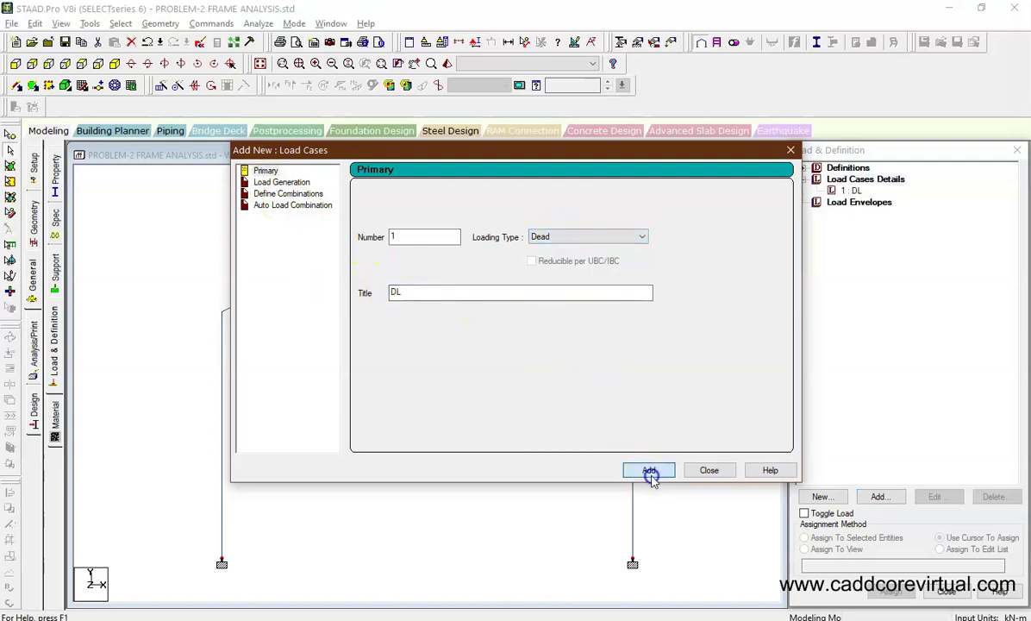
click(709, 469)
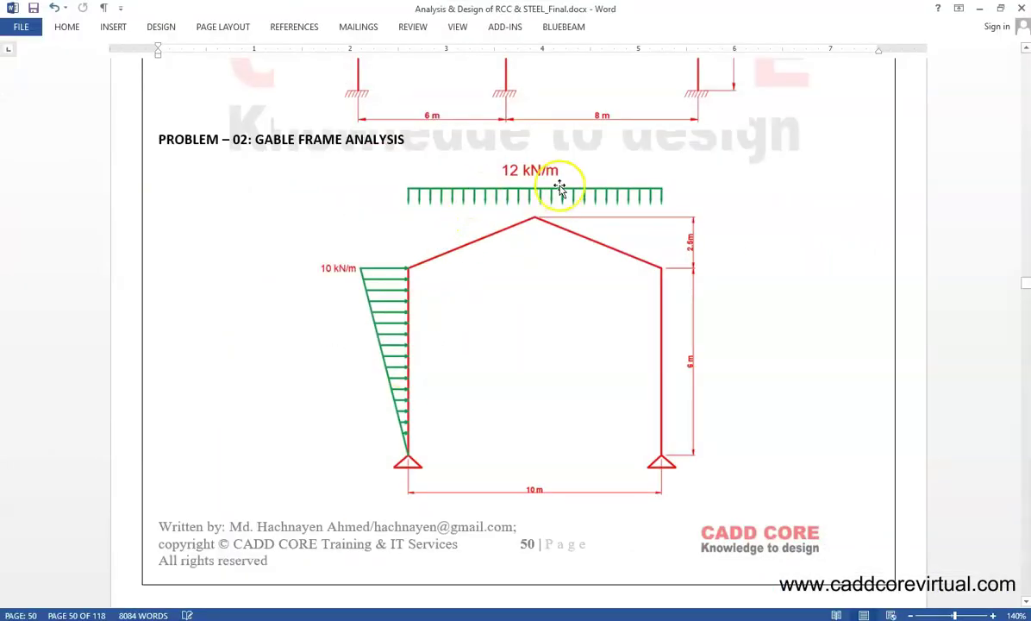
Step: Return to STAAD.Pro and add a uniform member force of -12 kN/m in the GY direction to load case DL
click(980, 7)
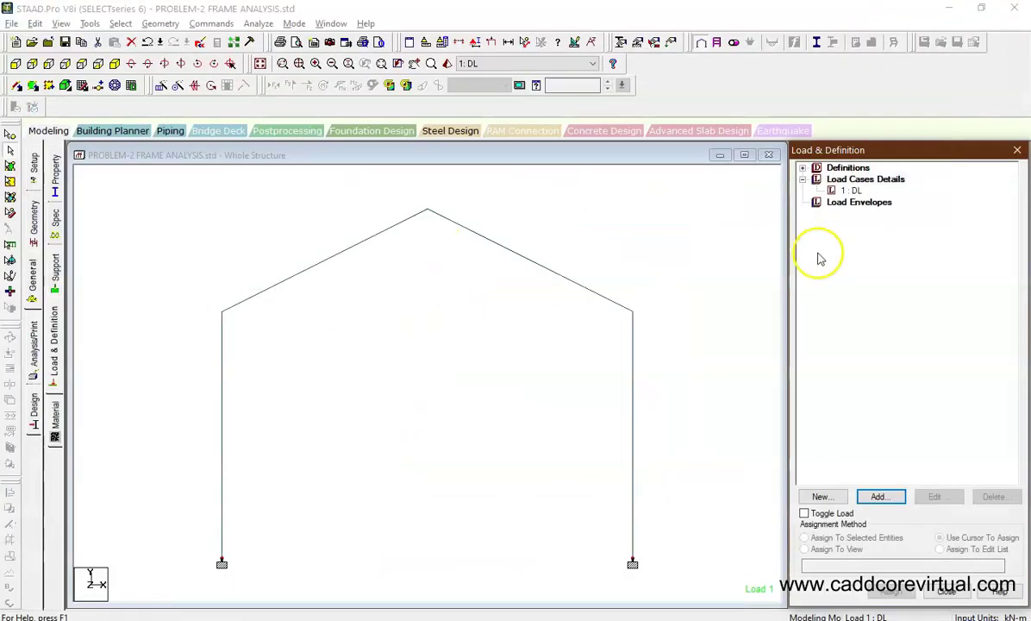
click(851, 190)
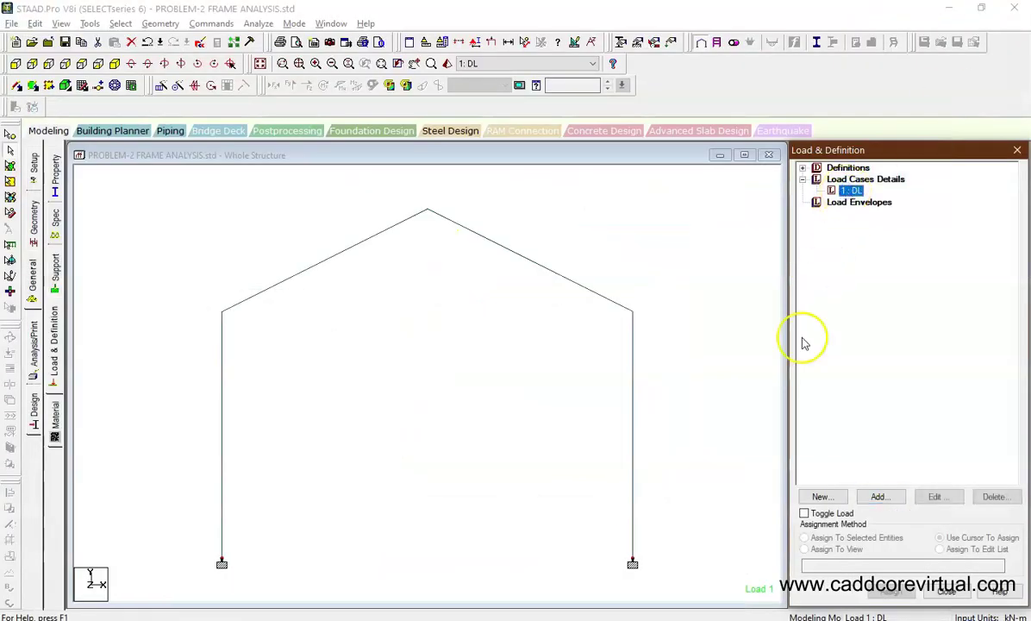
click(881, 497)
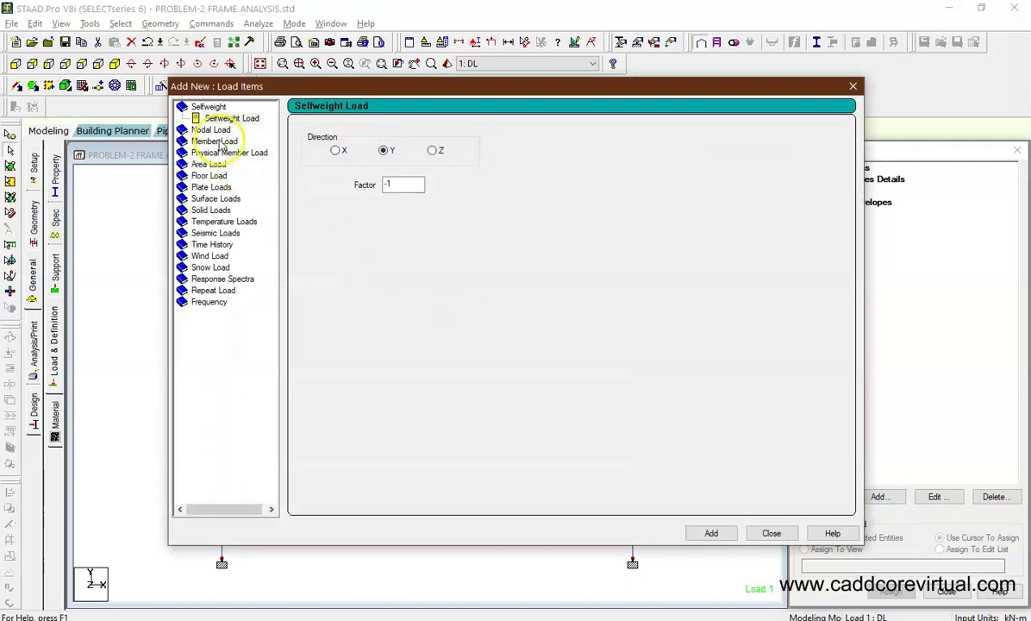
click(217, 142)
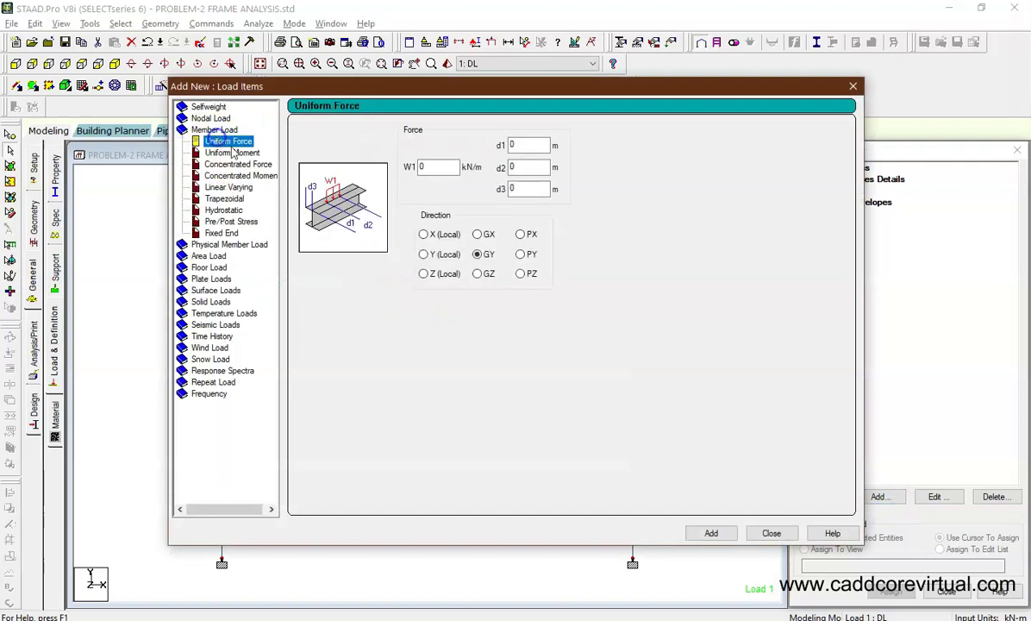
double_click(441, 166)
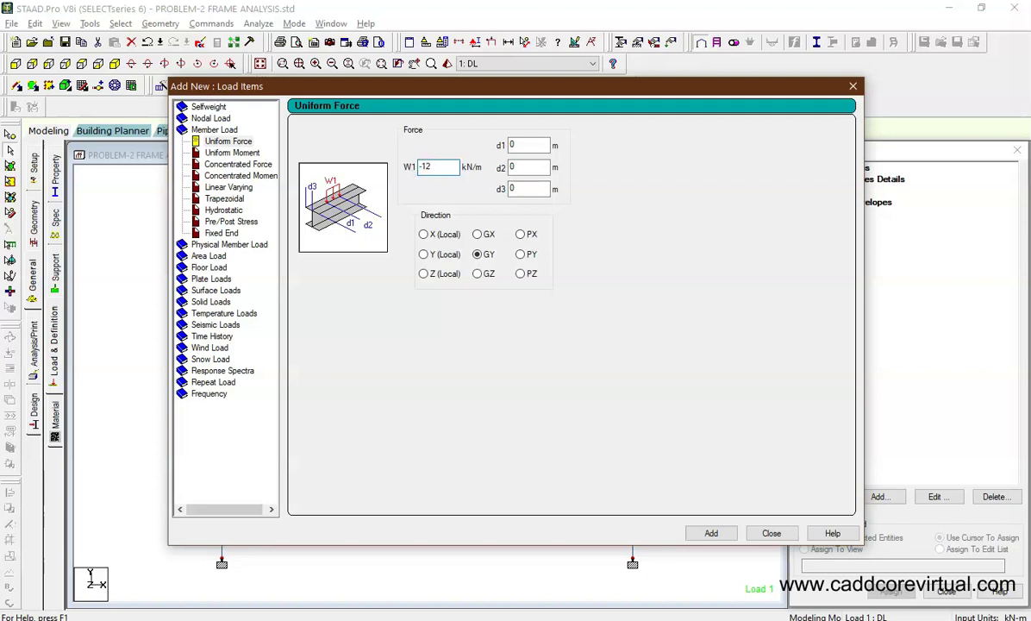
click(720, 538)
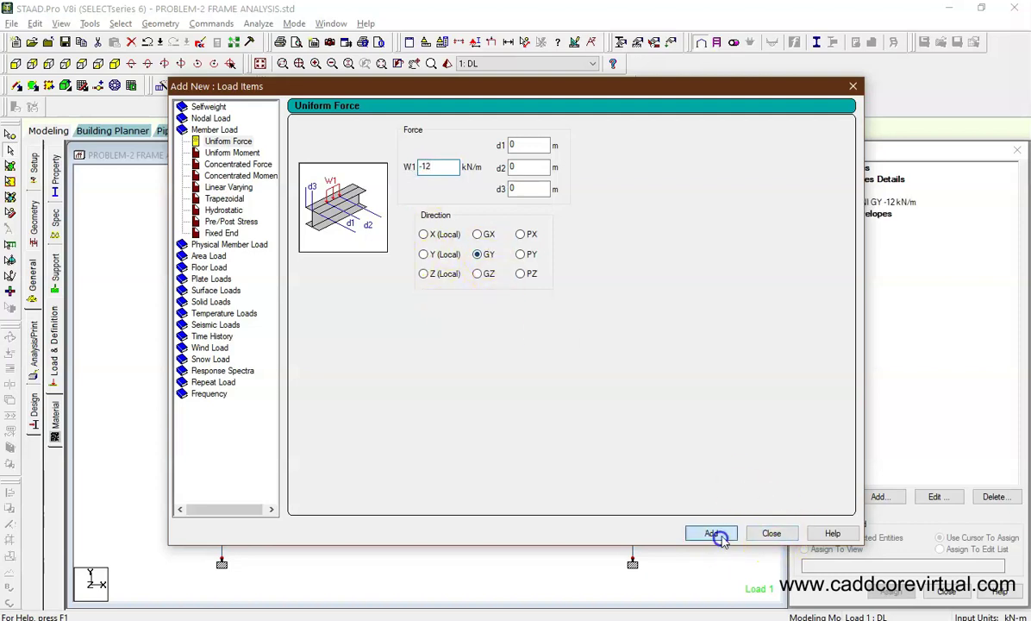
Step: Add a linear varying member load from 0 to 10 kN/m in local X to load case DL, checking the problem drawing in Word
click(228, 188)
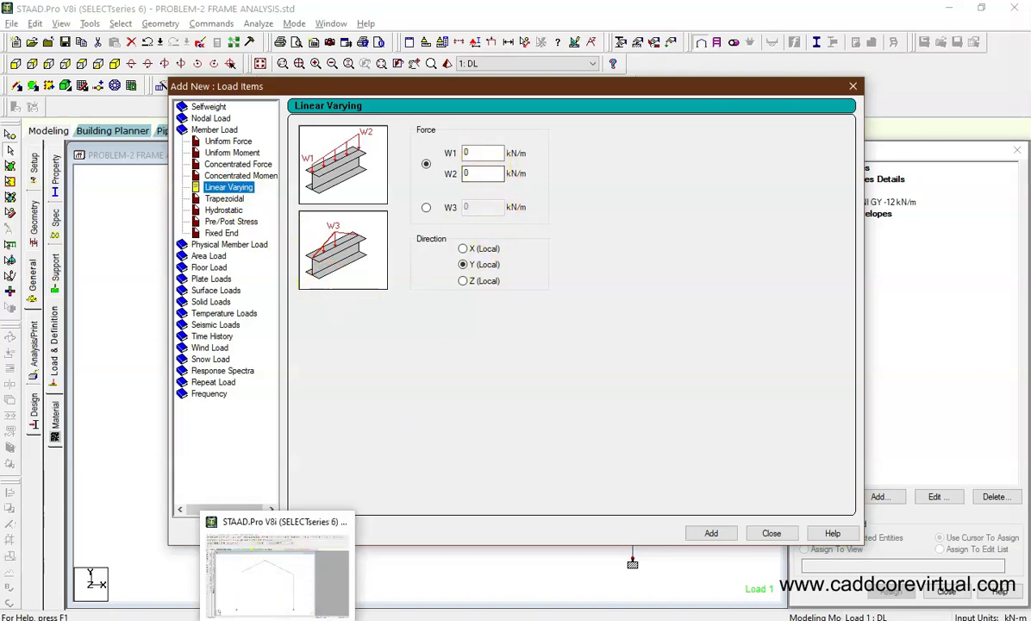
click(259, 569)
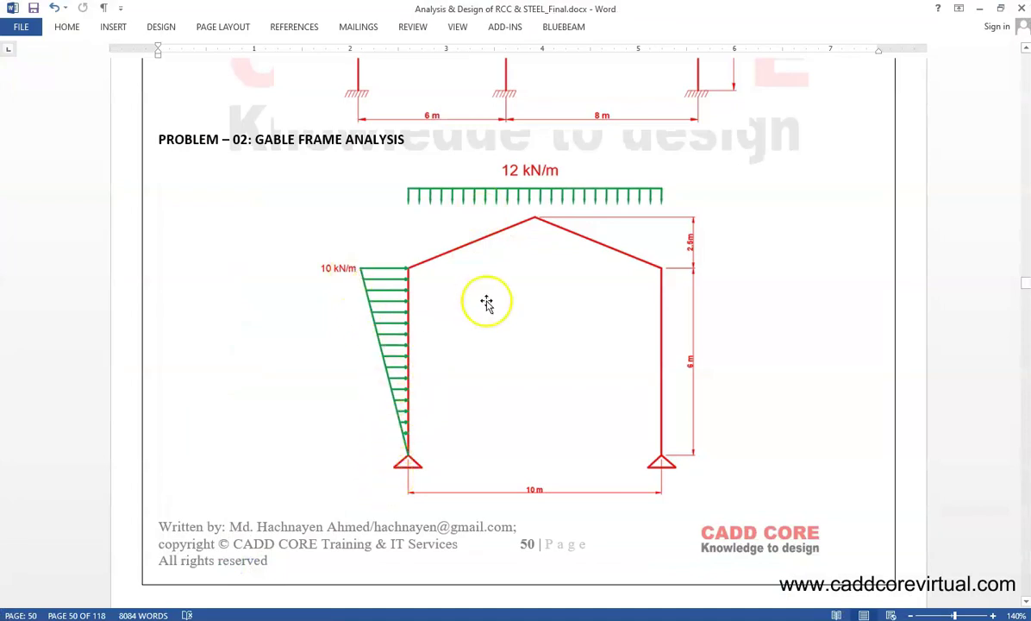
click(979, 8)
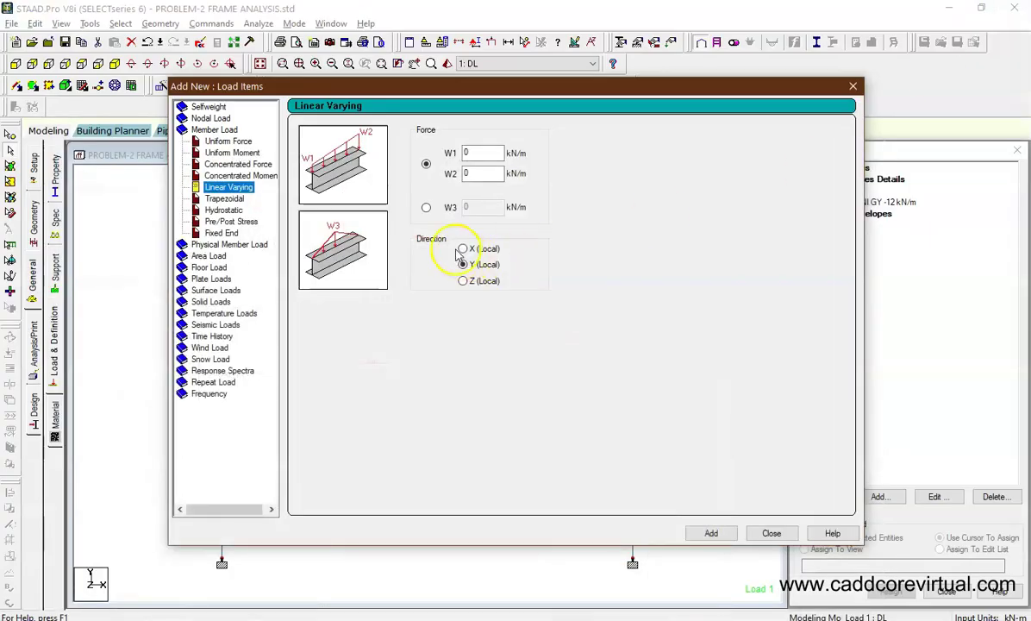
double_click(476, 175)
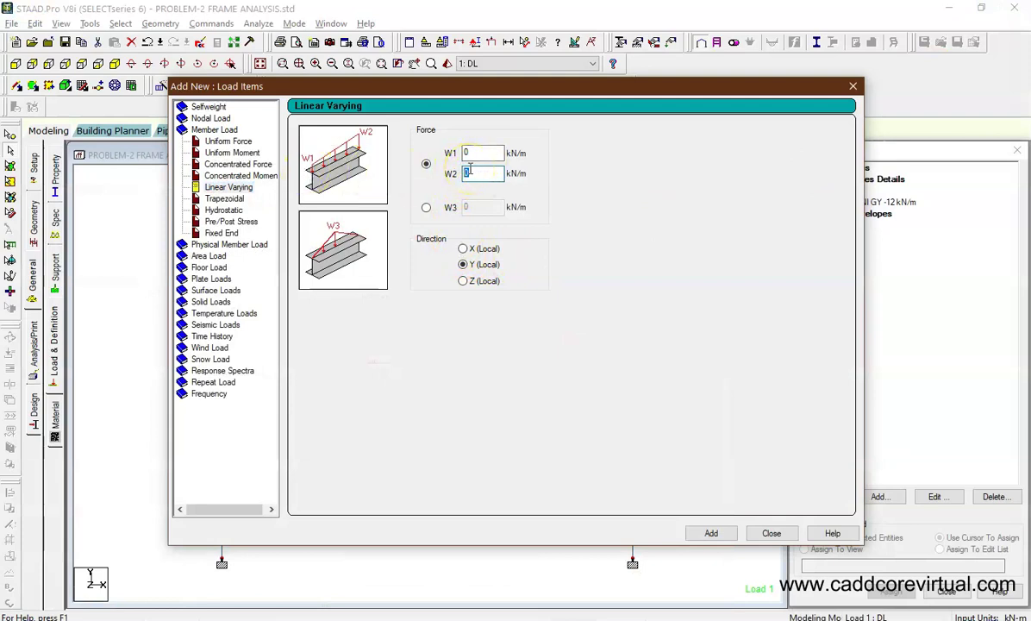
text(1)
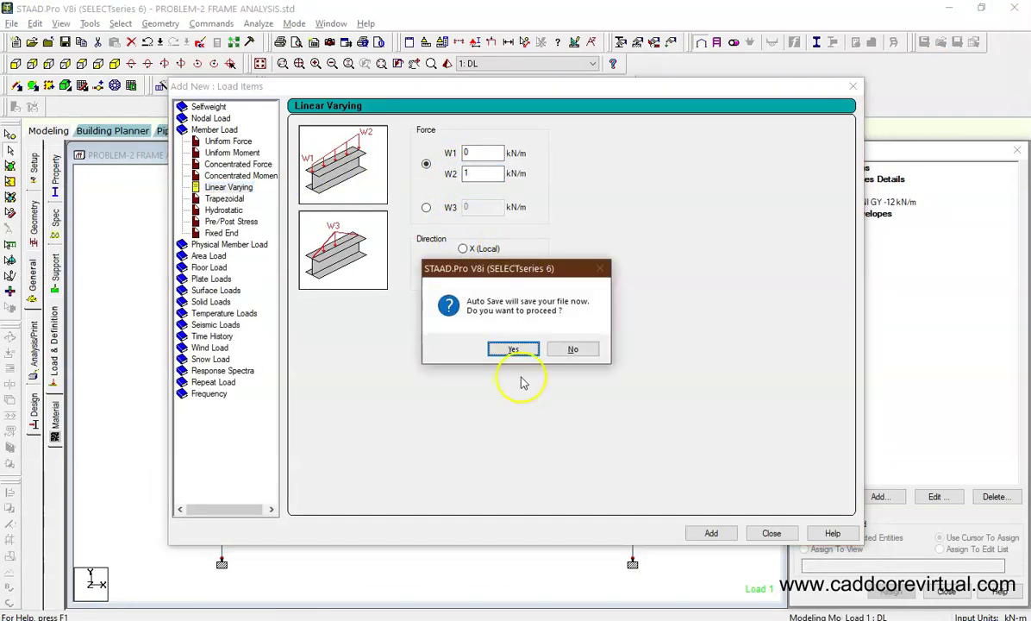
click(513, 348)
click(408, 334)
click(480, 172)
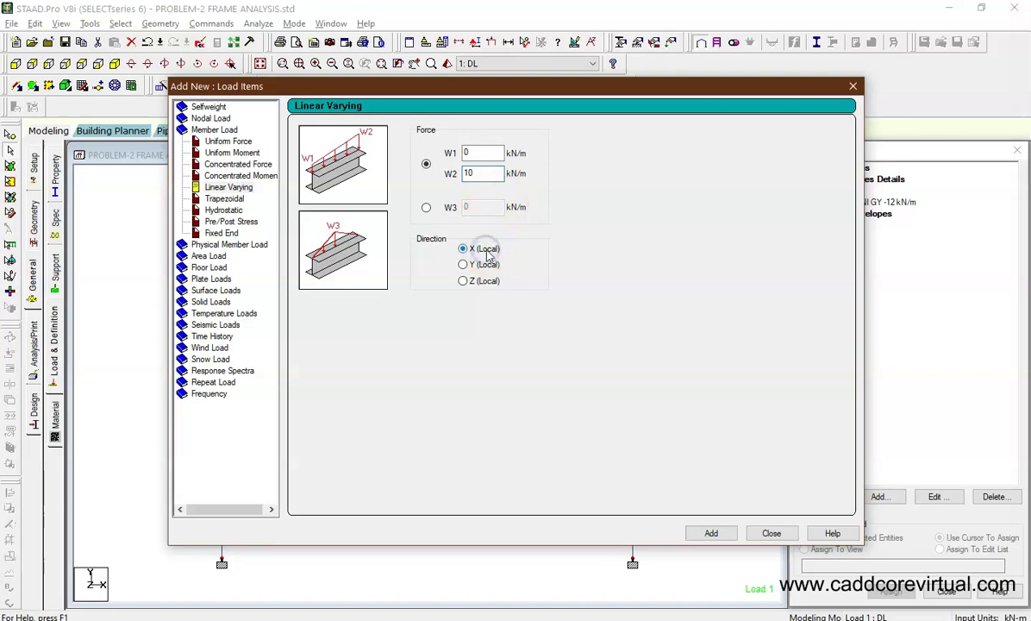
click(700, 534)
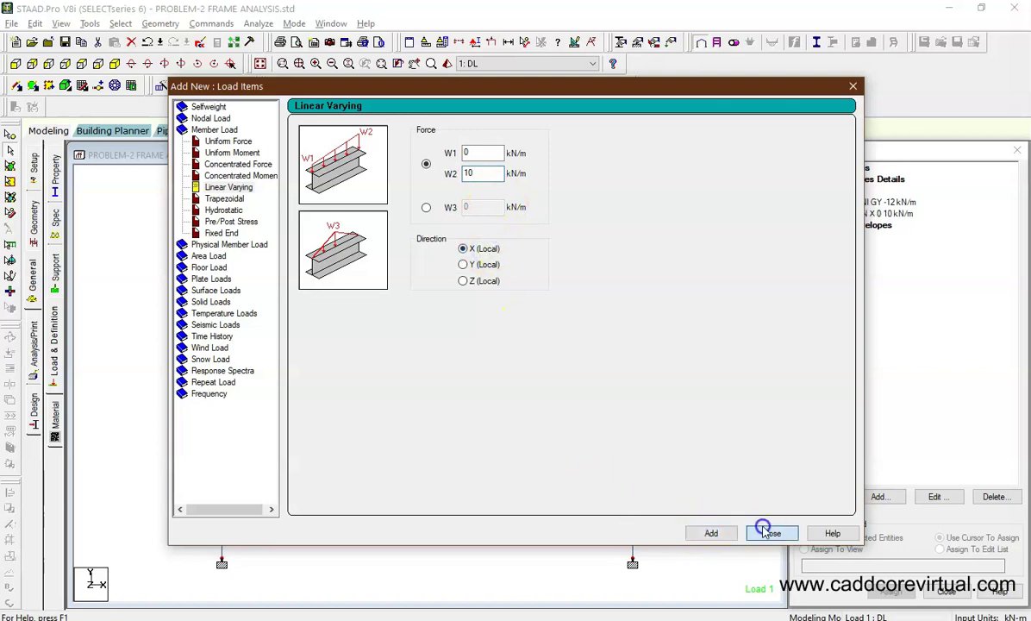
click(769, 532)
Step: Assign the uniform -12 kN/m load to both sloping rafters
click(891, 207)
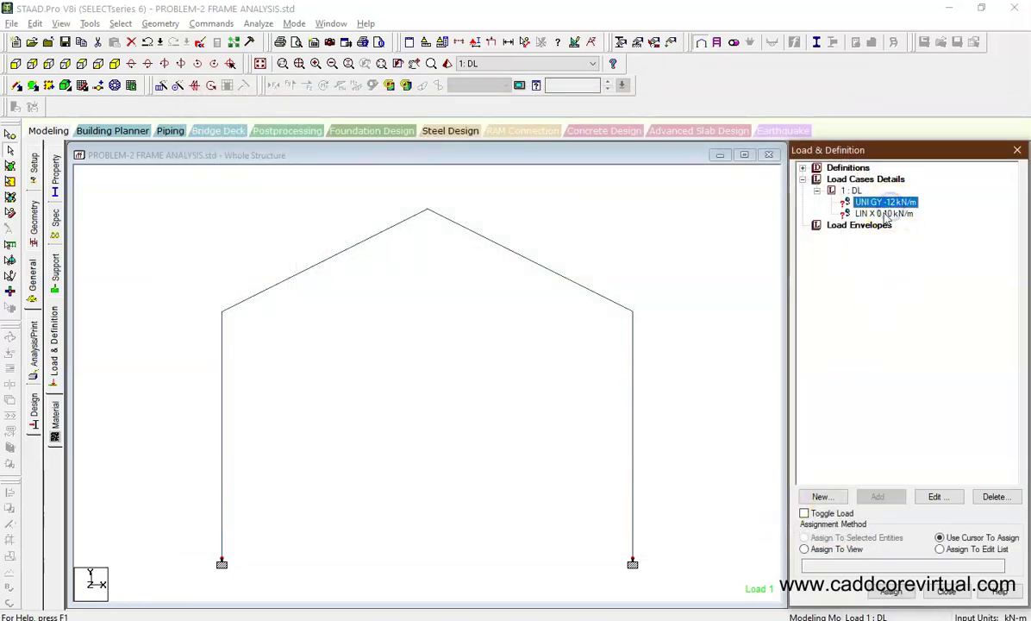
click(888, 593)
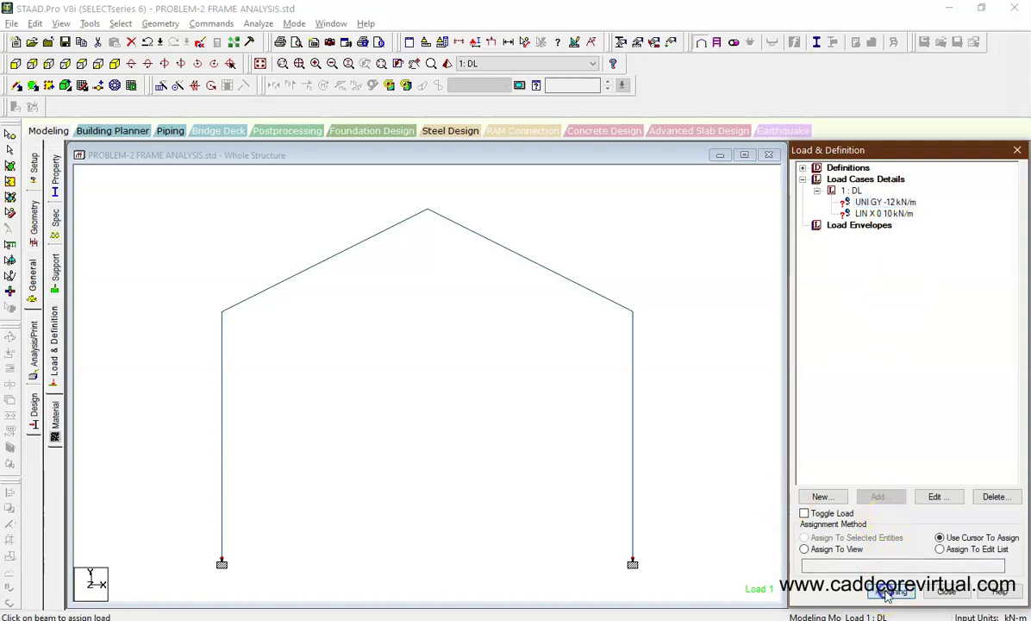
click(549, 270)
click(395, 226)
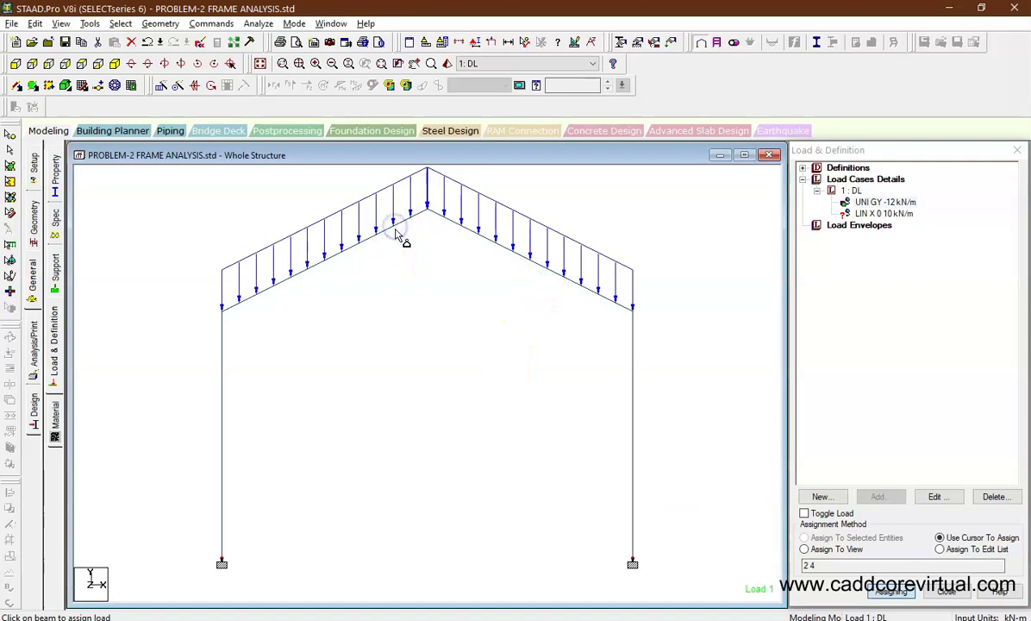
Step: Assign the linear varying 0 to 10 kN/m load to the left column
click(858, 225)
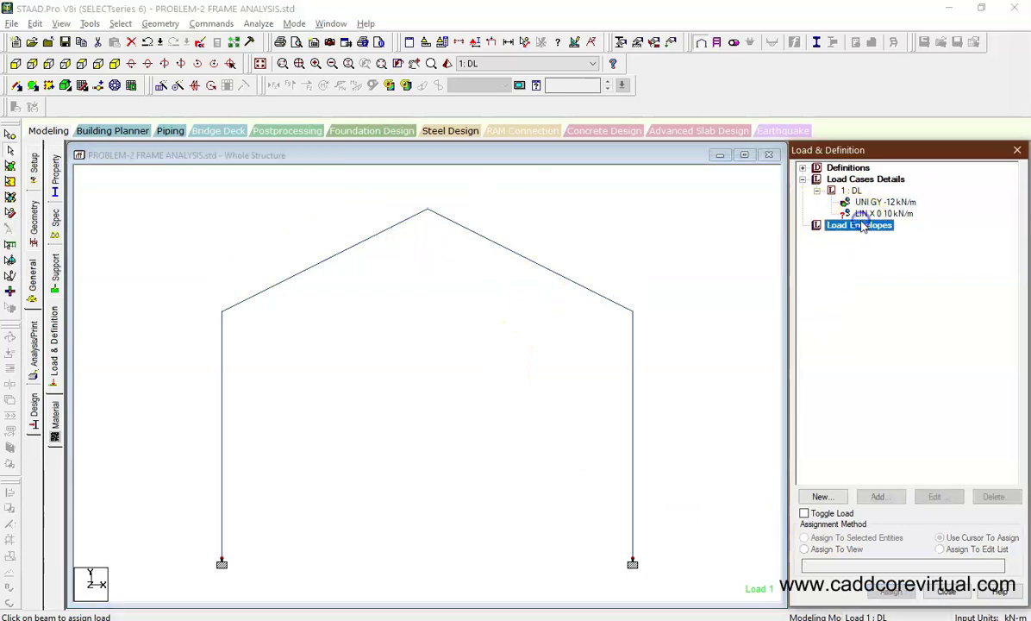
click(883, 213)
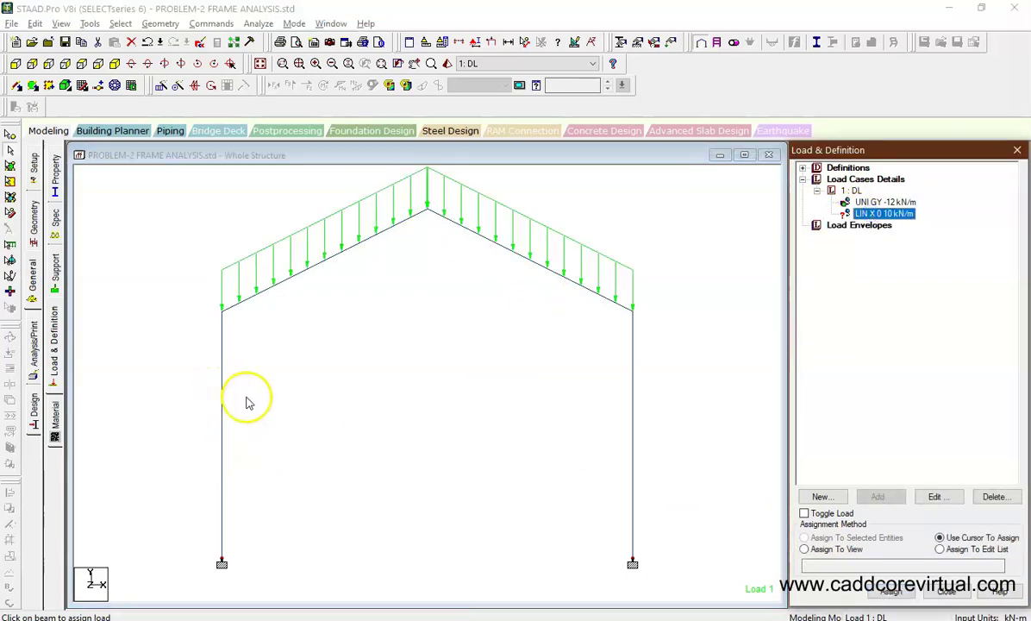
click(897, 593)
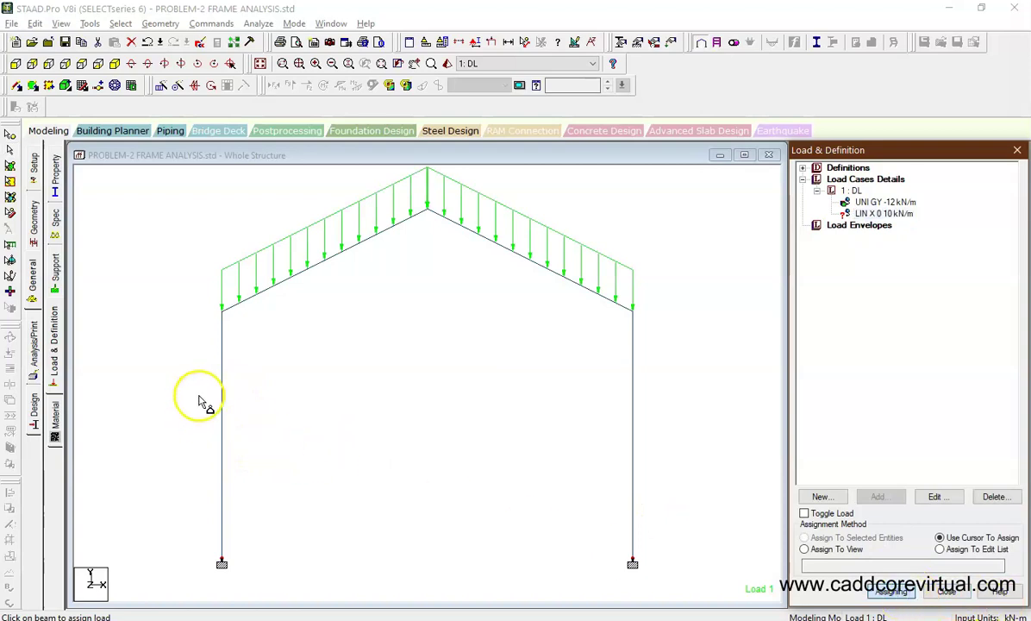
click(222, 378)
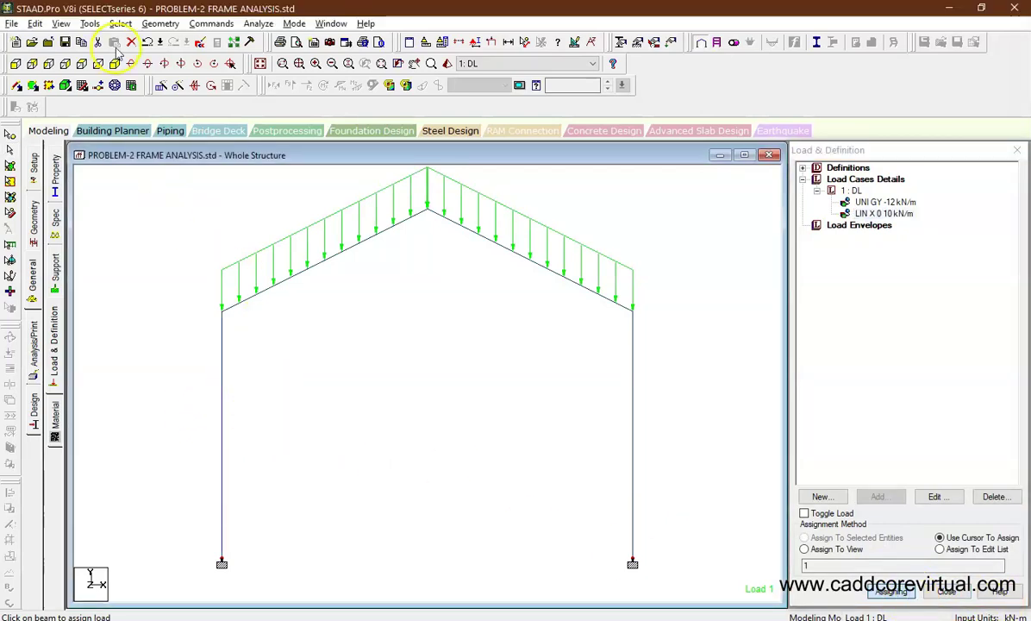
Step: Inspect the linear varying load on the left column in an isometric view of the frame
click(114, 63)
click(11, 137)
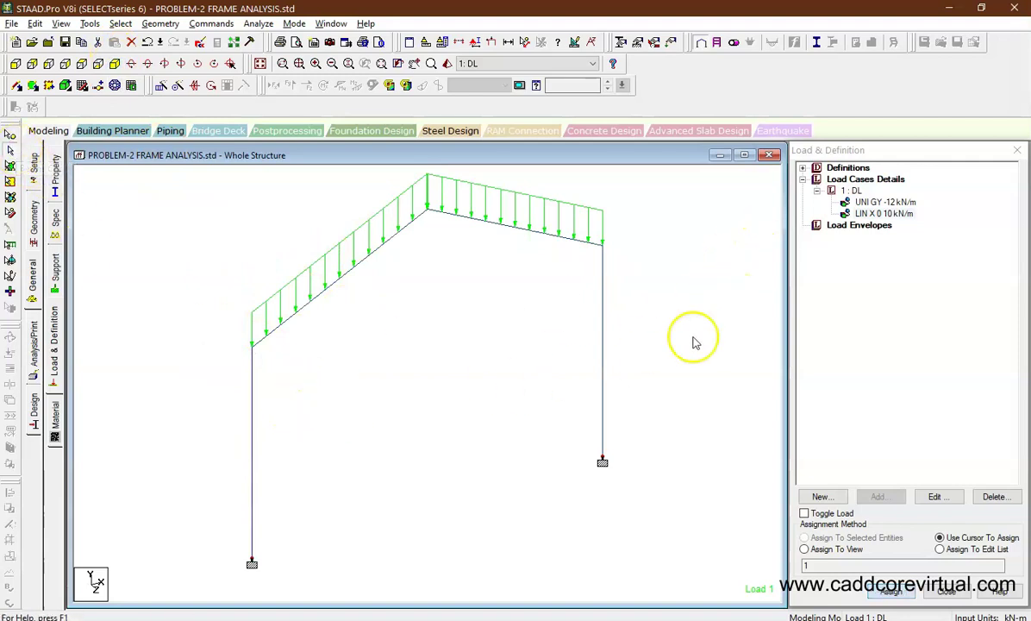
click(888, 215)
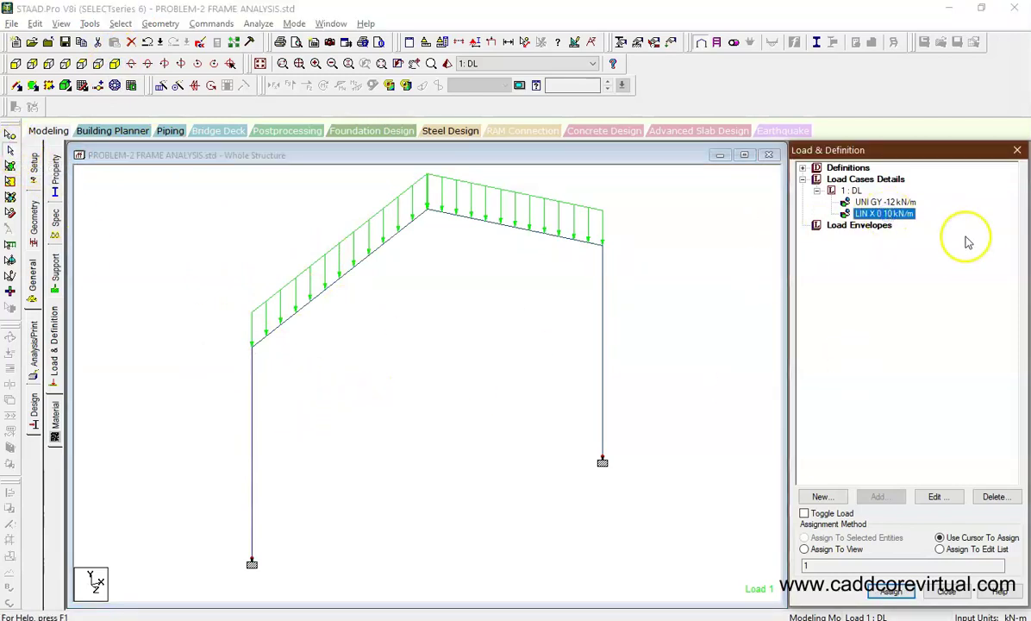
Step: Try the local Y and local Z directions for the linear varying load on the left column
click(951, 497)
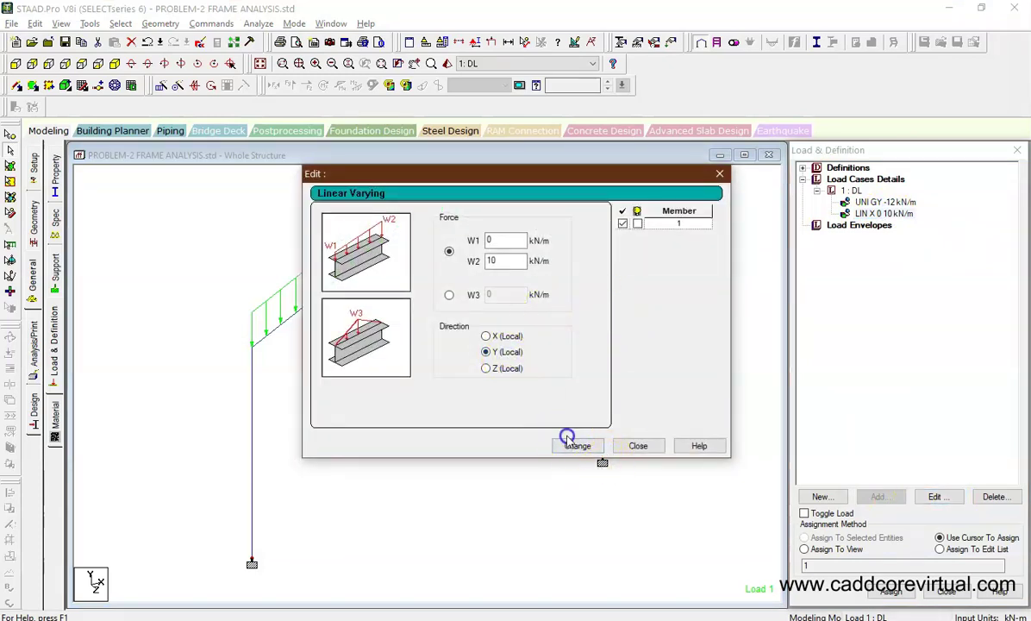
click(567, 438)
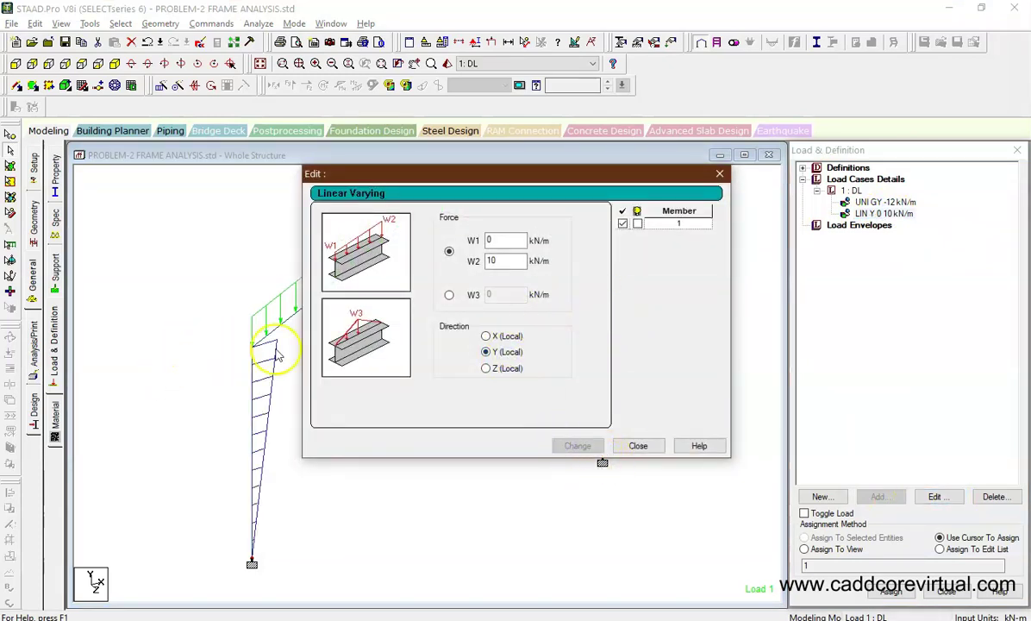
click(507, 369)
click(572, 447)
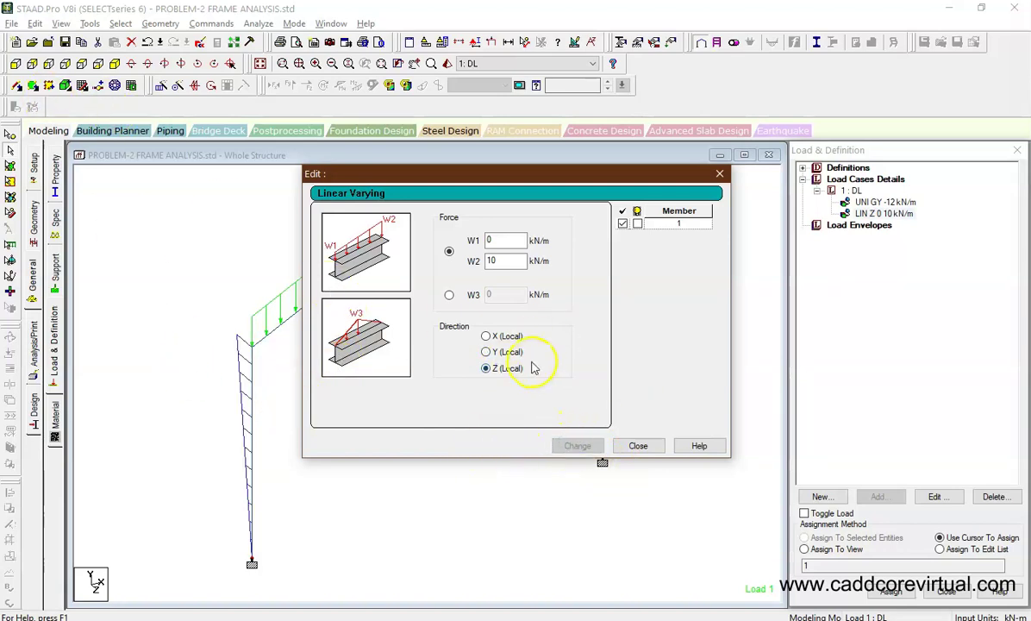
drag(559, 184, 843, 195)
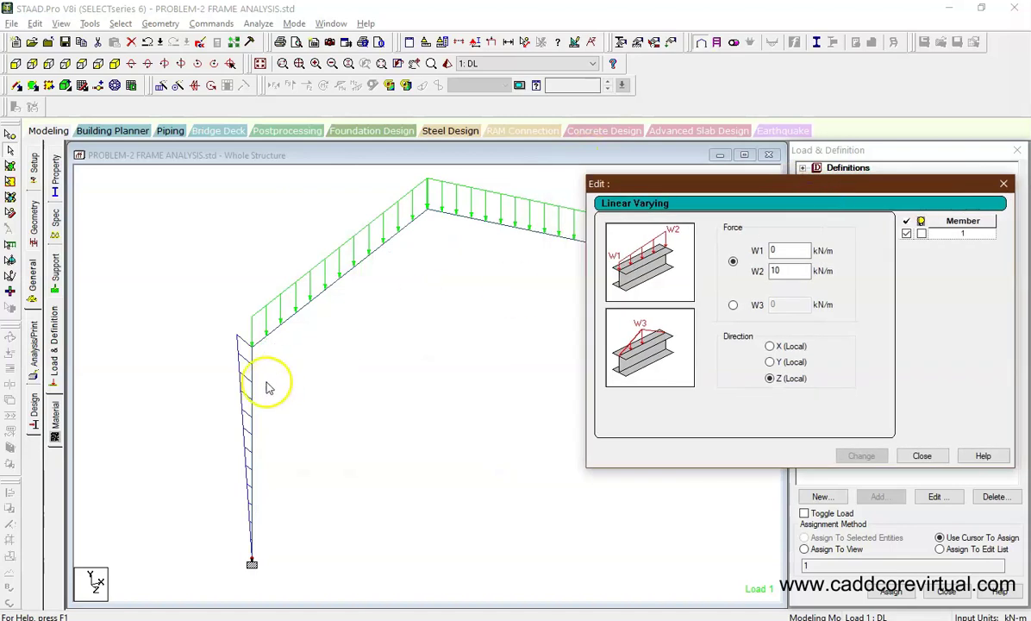
Step: Set the left column's linear varying load to act in local Y with W2 of -10 kN/m, checking it in front view
click(16, 63)
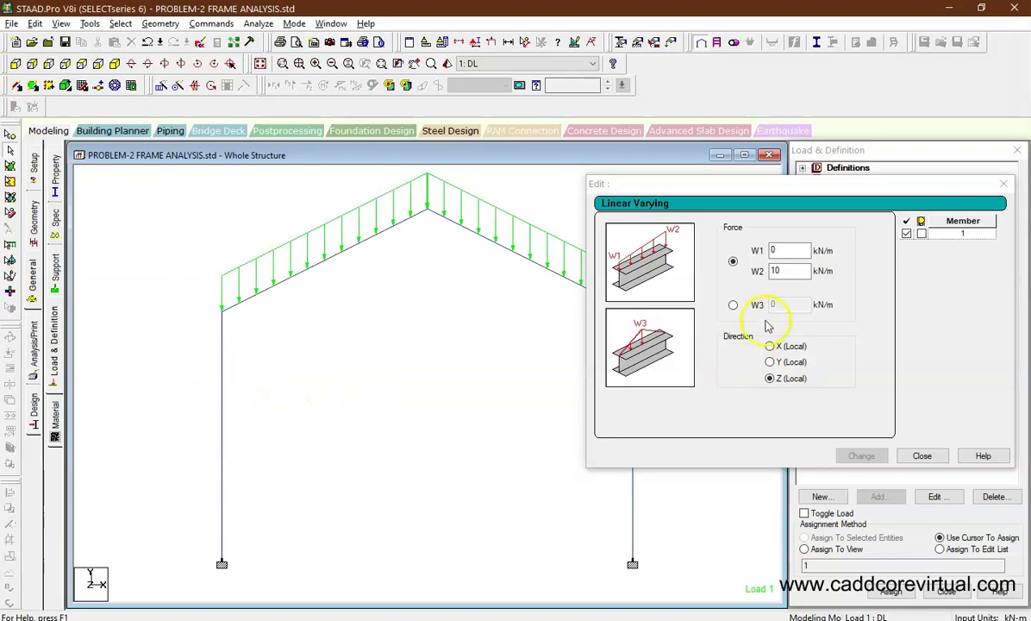
click(771, 362)
click(861, 457)
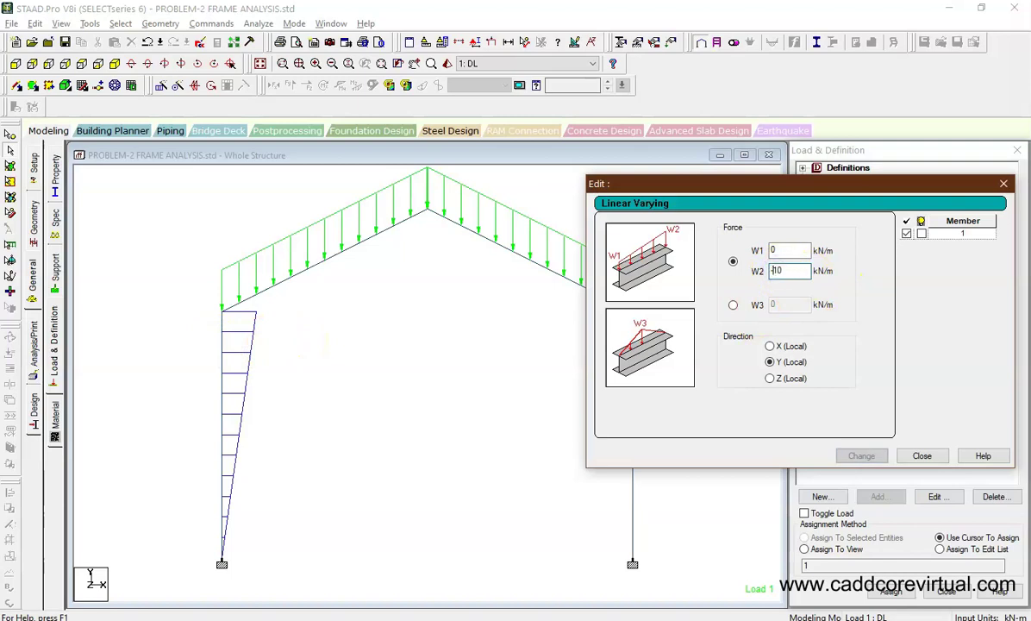
click(858, 458)
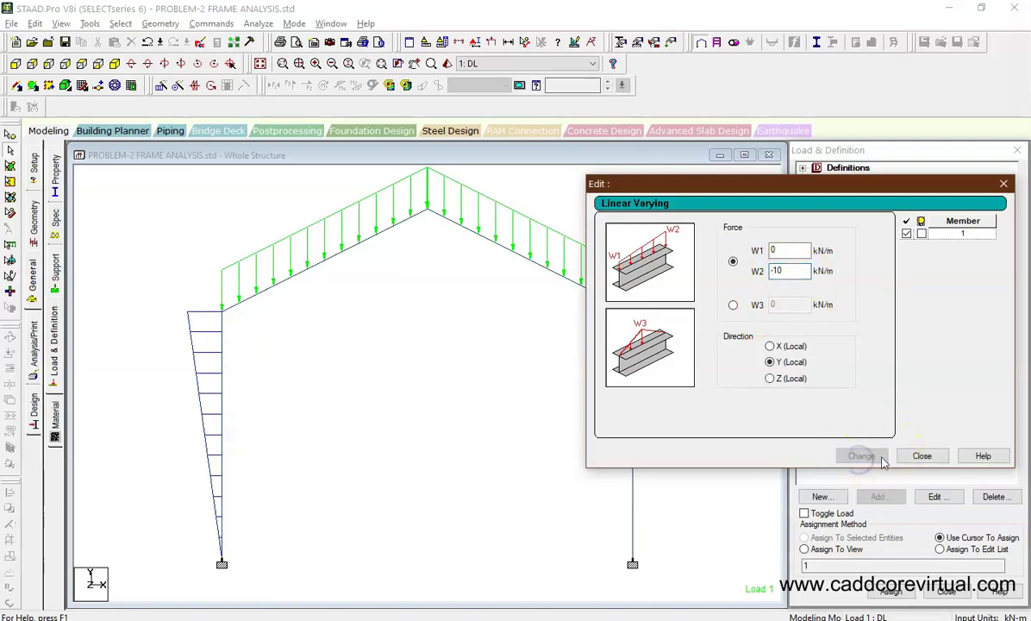
click(920, 455)
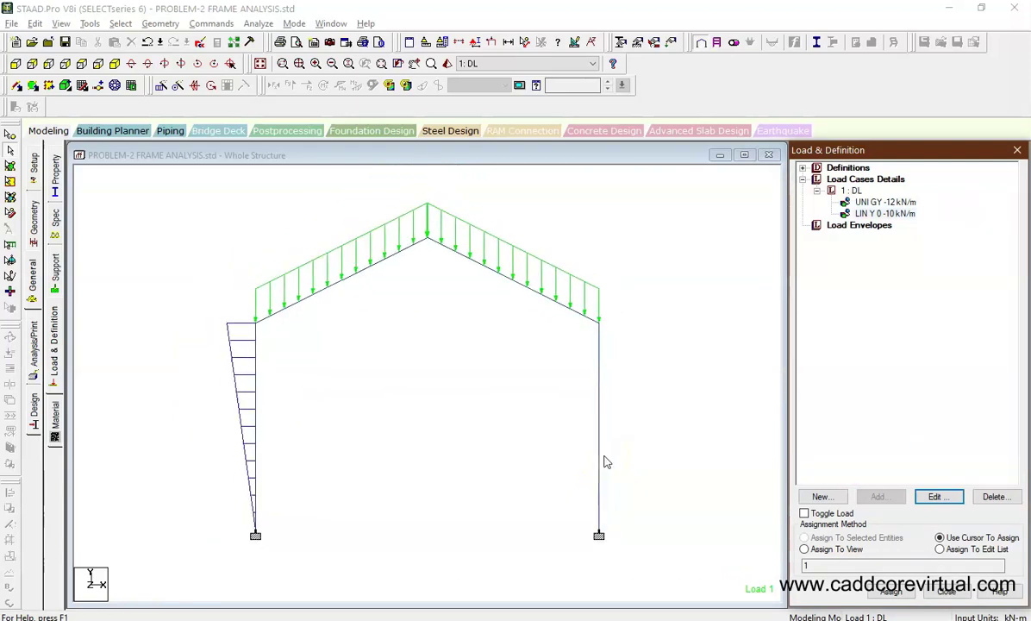
click(604, 457)
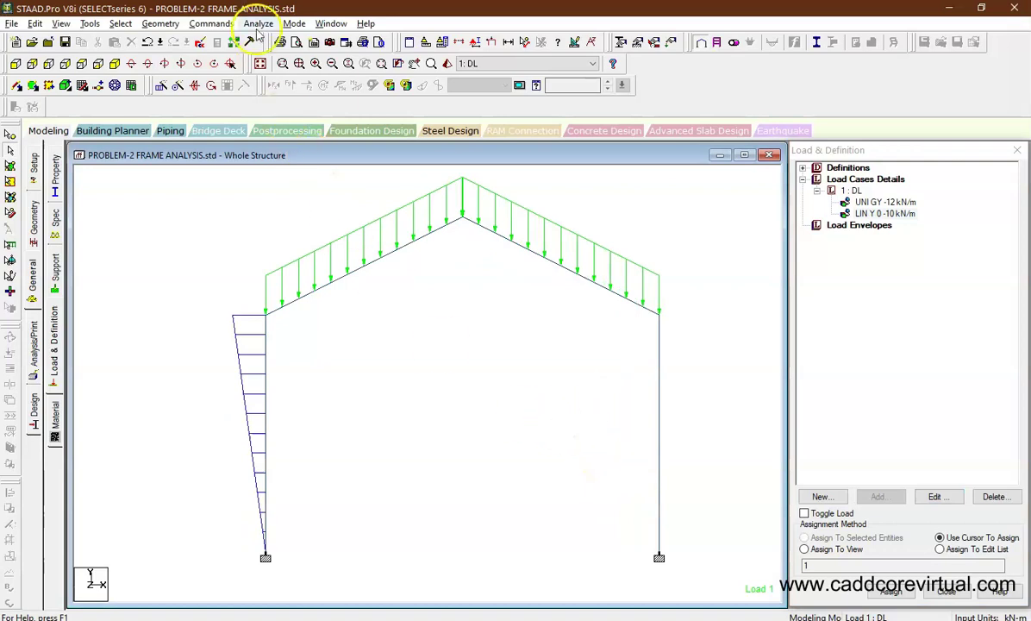
Step: Add a Perform Analysis command with the No Print option to the model's command list
click(31, 344)
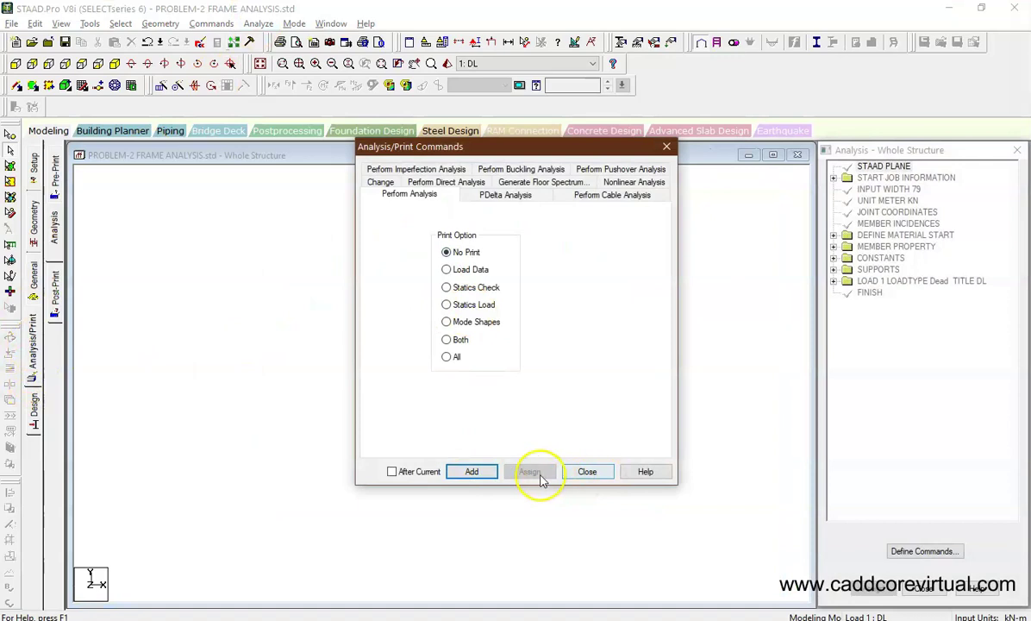
click(471, 472)
click(585, 471)
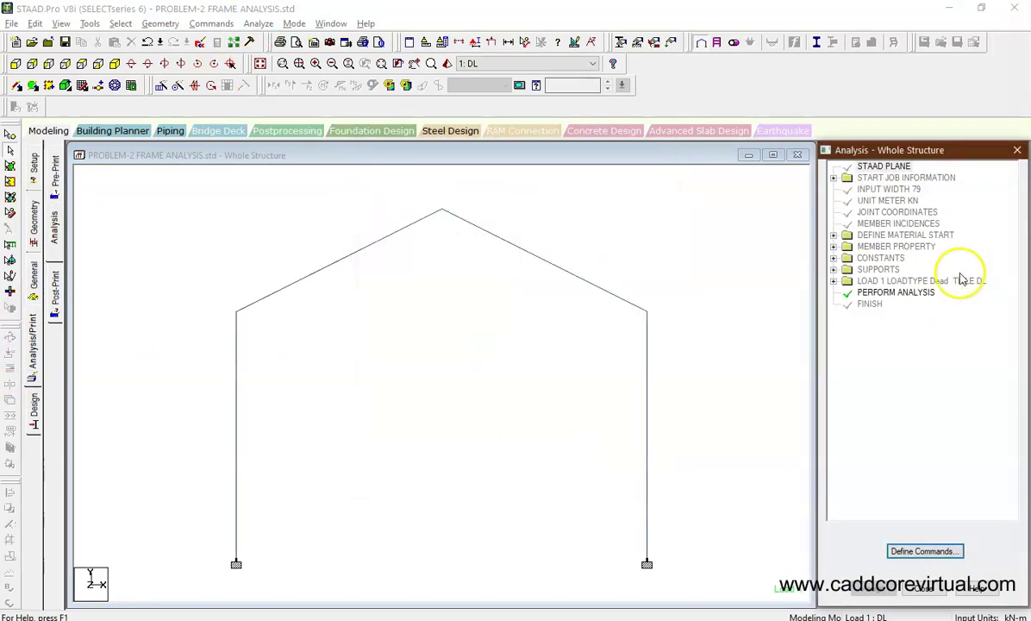
click(883, 296)
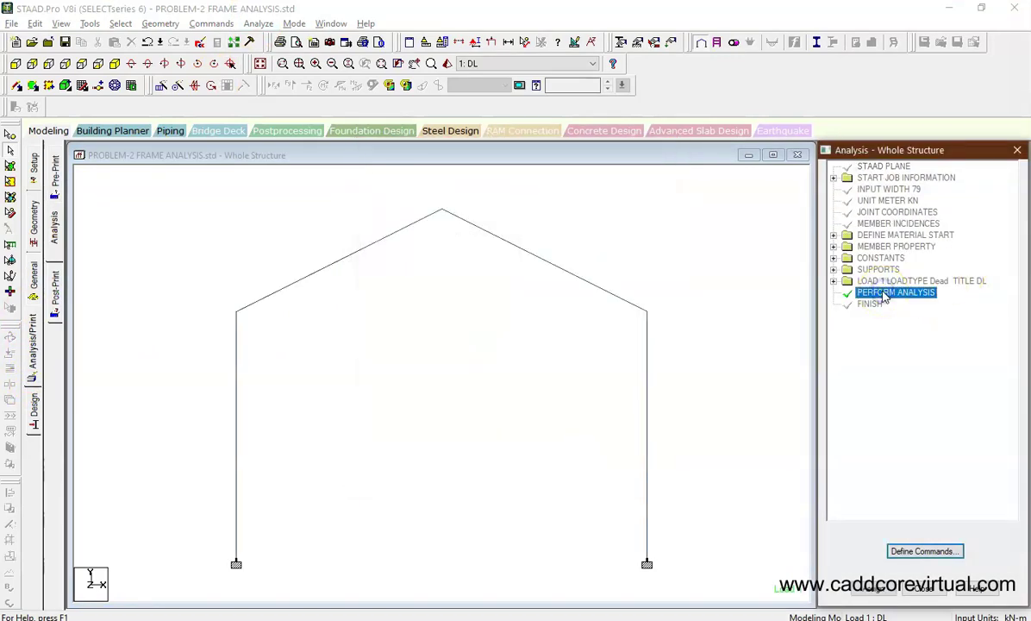
Step: Run the analysis and go to post-processing mode with the results for load case DL
click(257, 24)
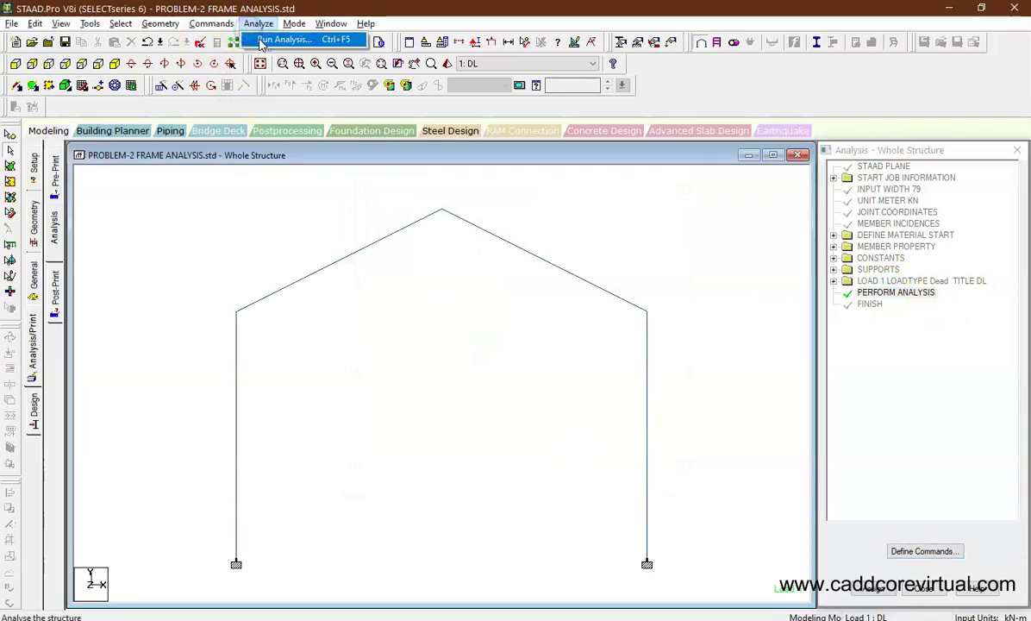
click(278, 37)
click(424, 344)
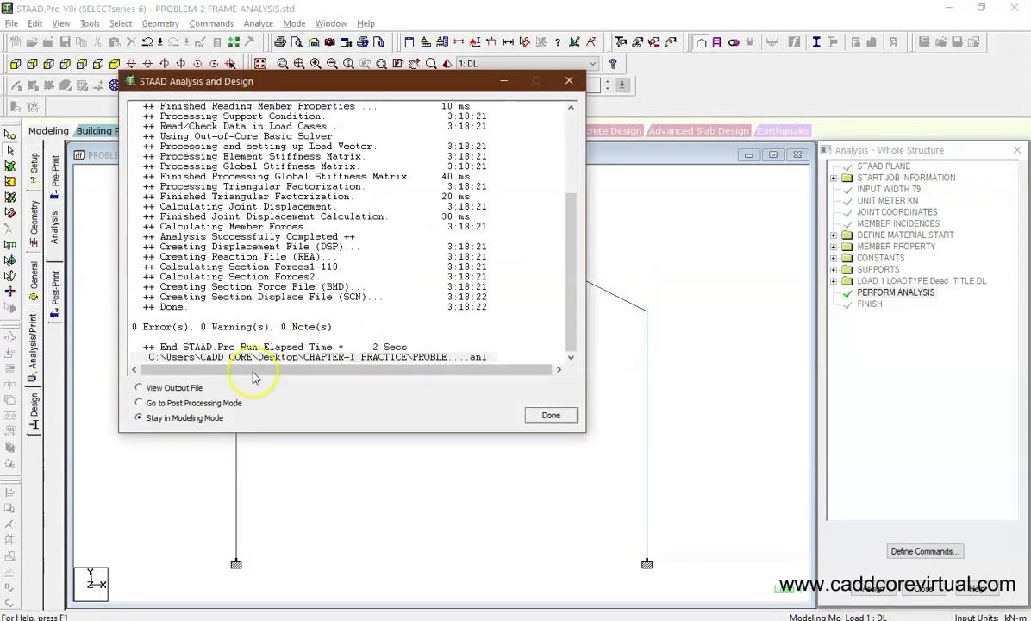
click(554, 415)
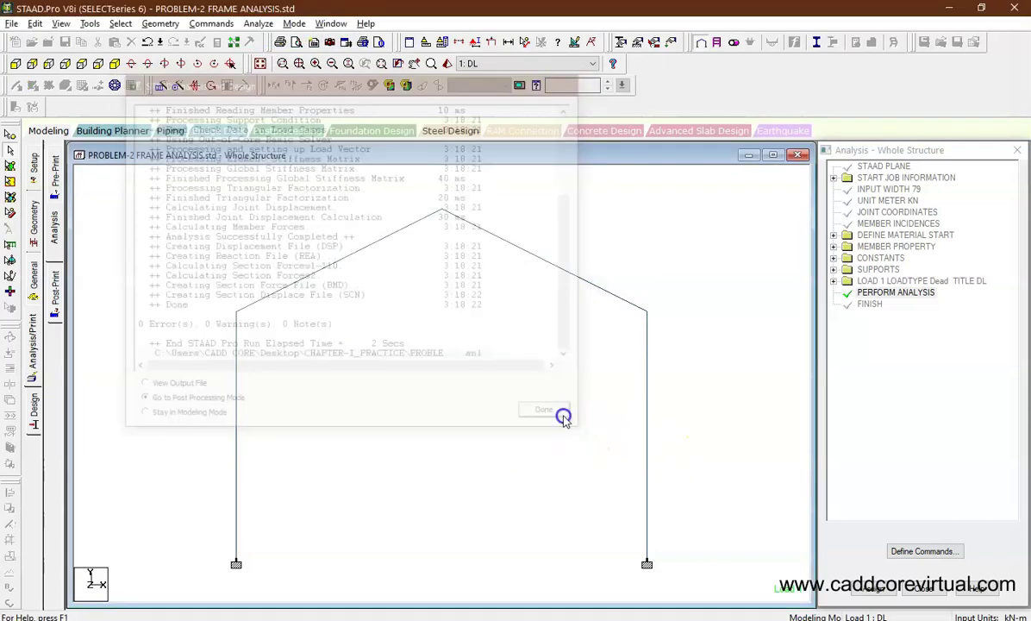
click(536, 429)
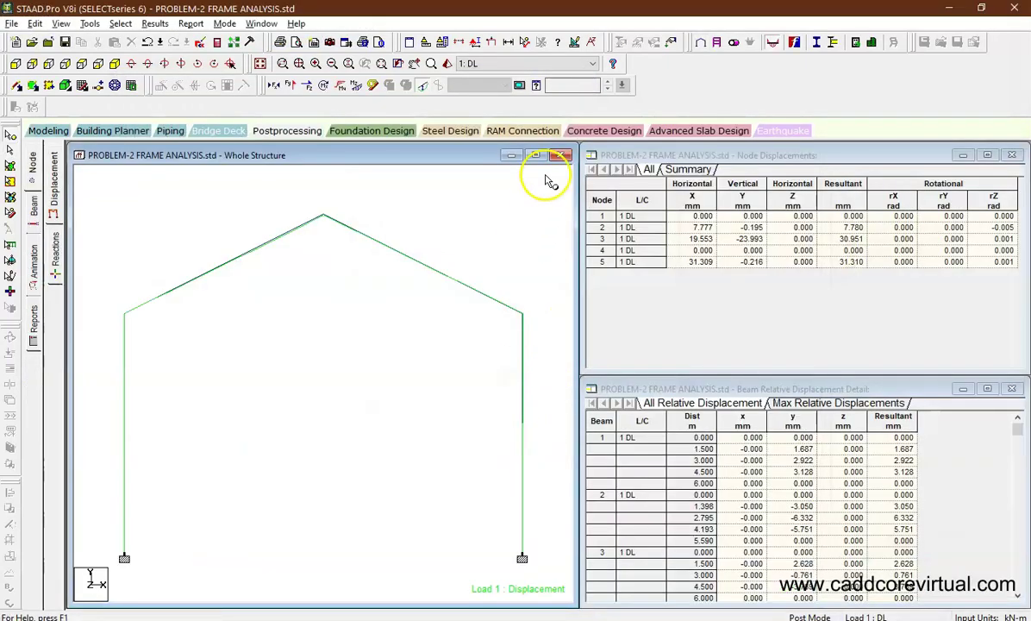
Step: Enlarge the structure view and display the Bending Z and Shear Y diagrams on the frame
click(536, 155)
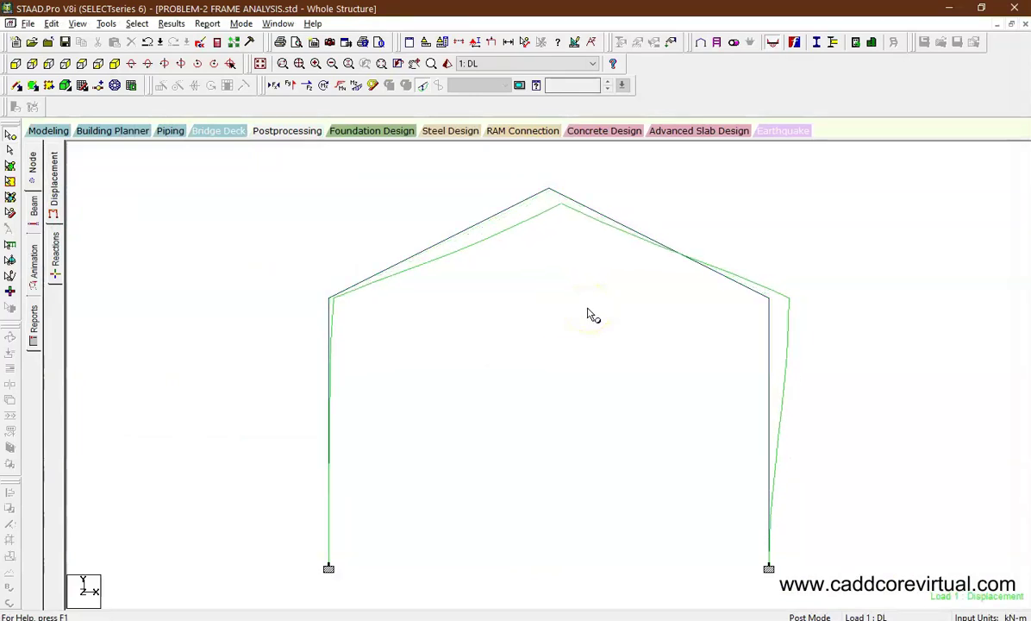
click(340, 84)
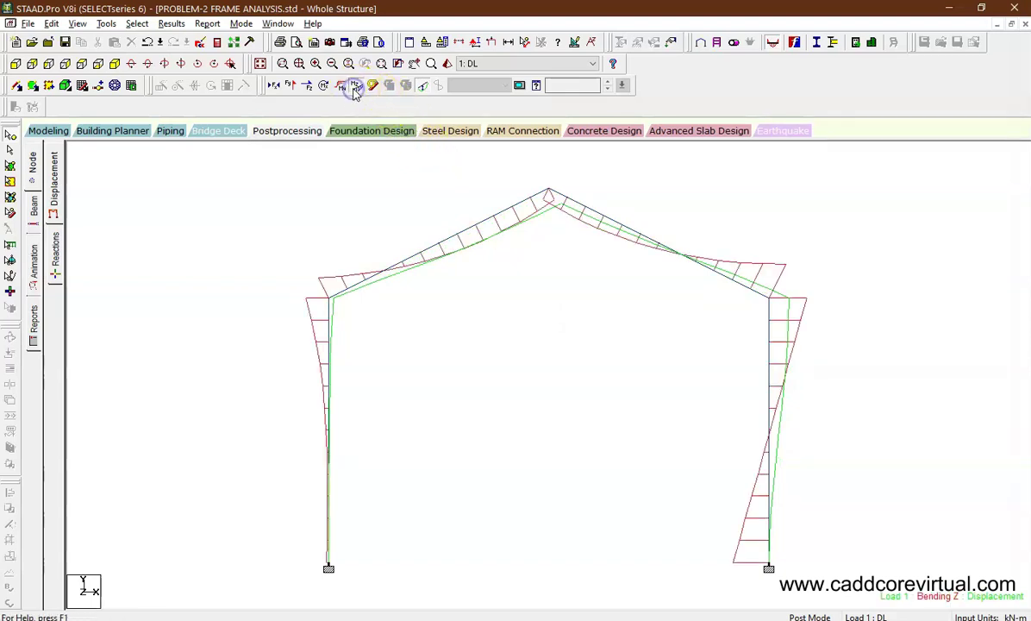
click(292, 84)
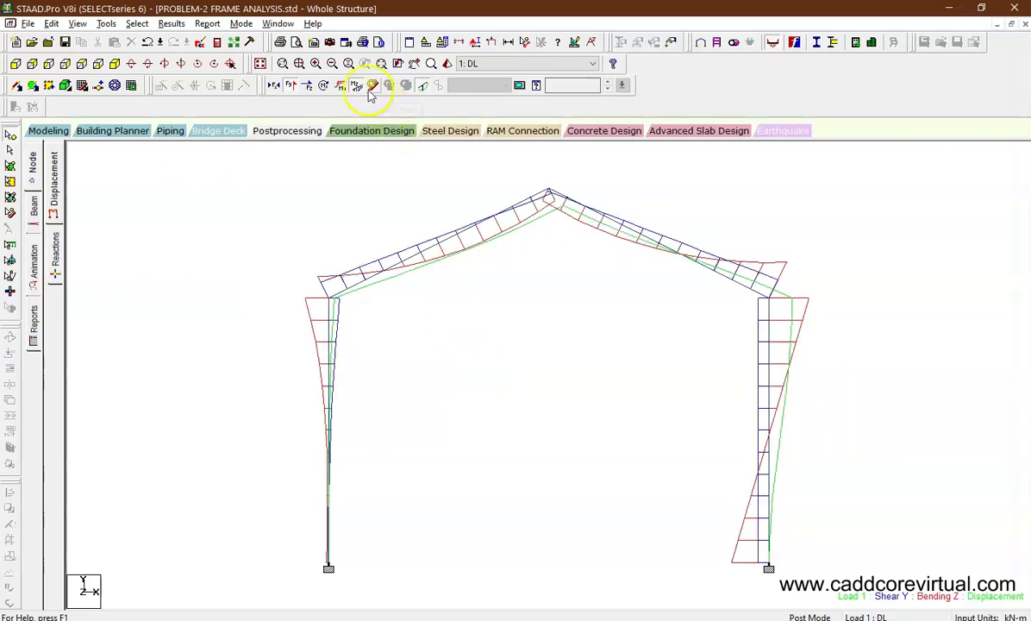
Step: Animate the frame's deflection under load case DL with 1 extra frame and a target of 10 FPS
click(174, 24)
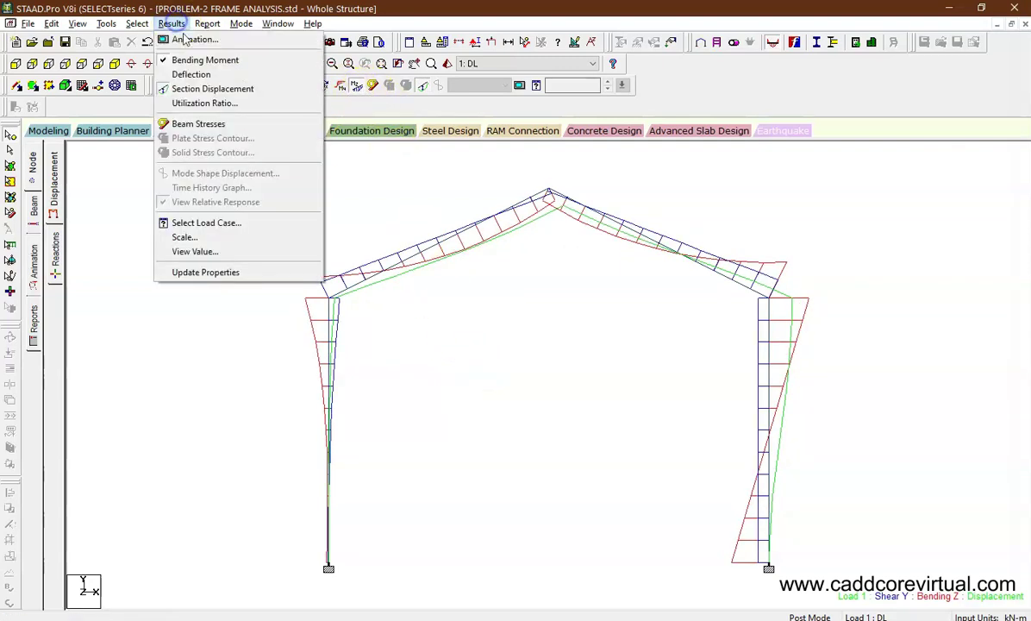
click(181, 39)
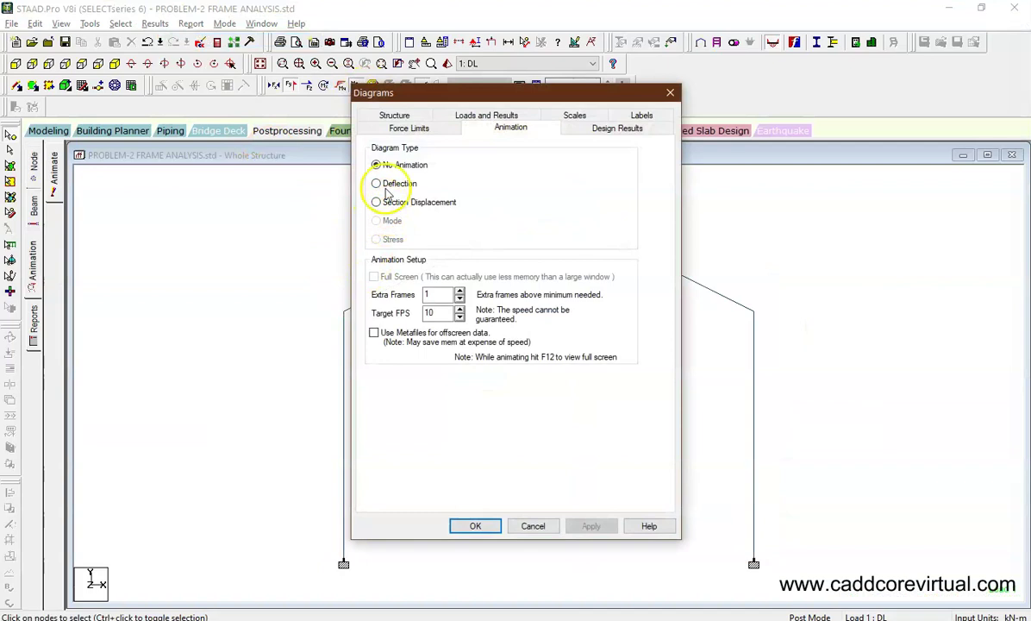
click(591, 526)
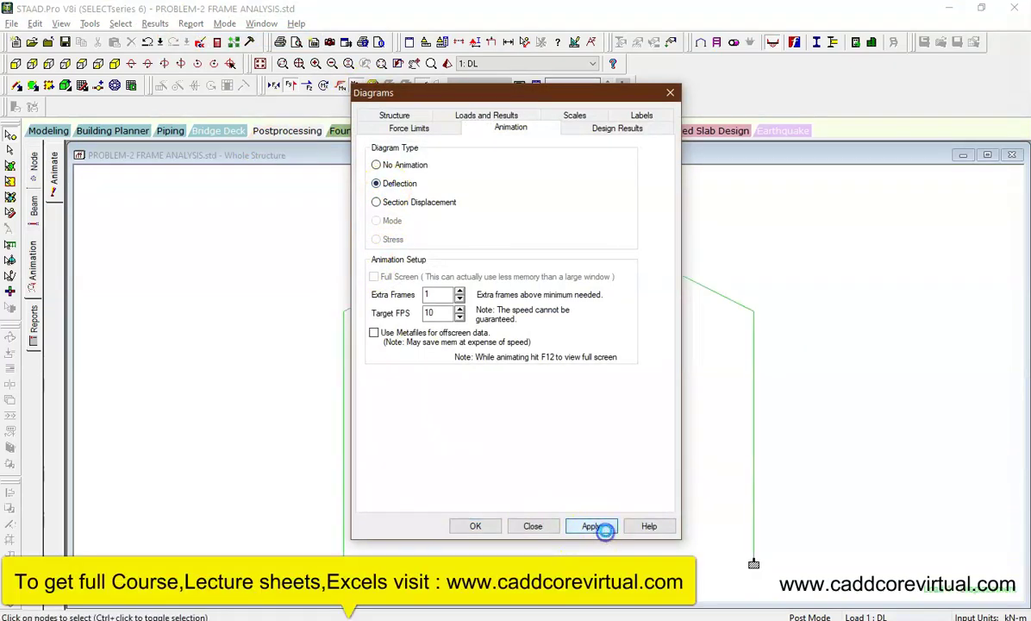
click(475, 525)
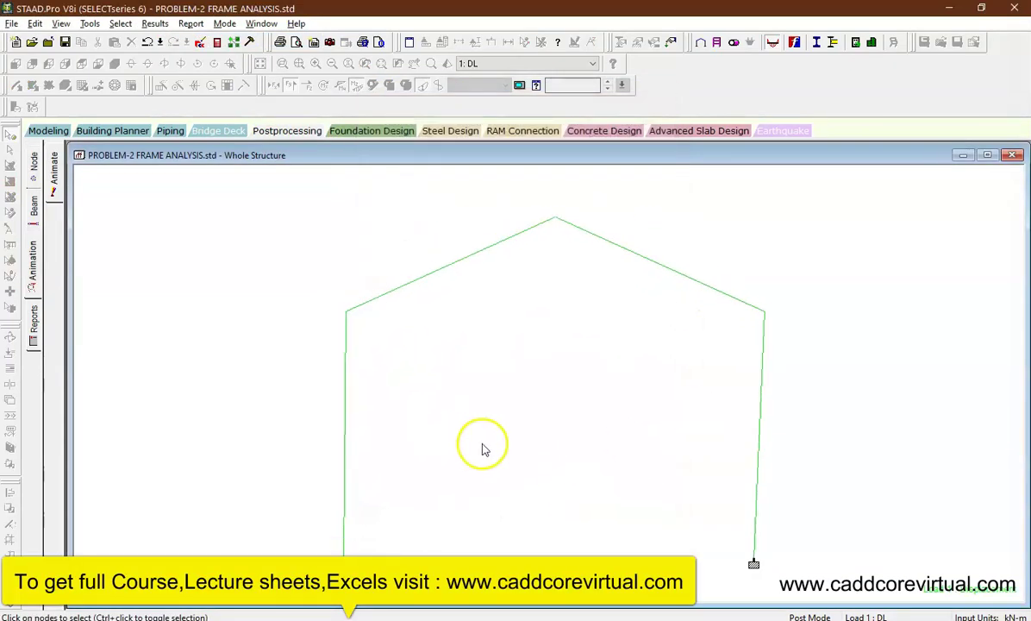